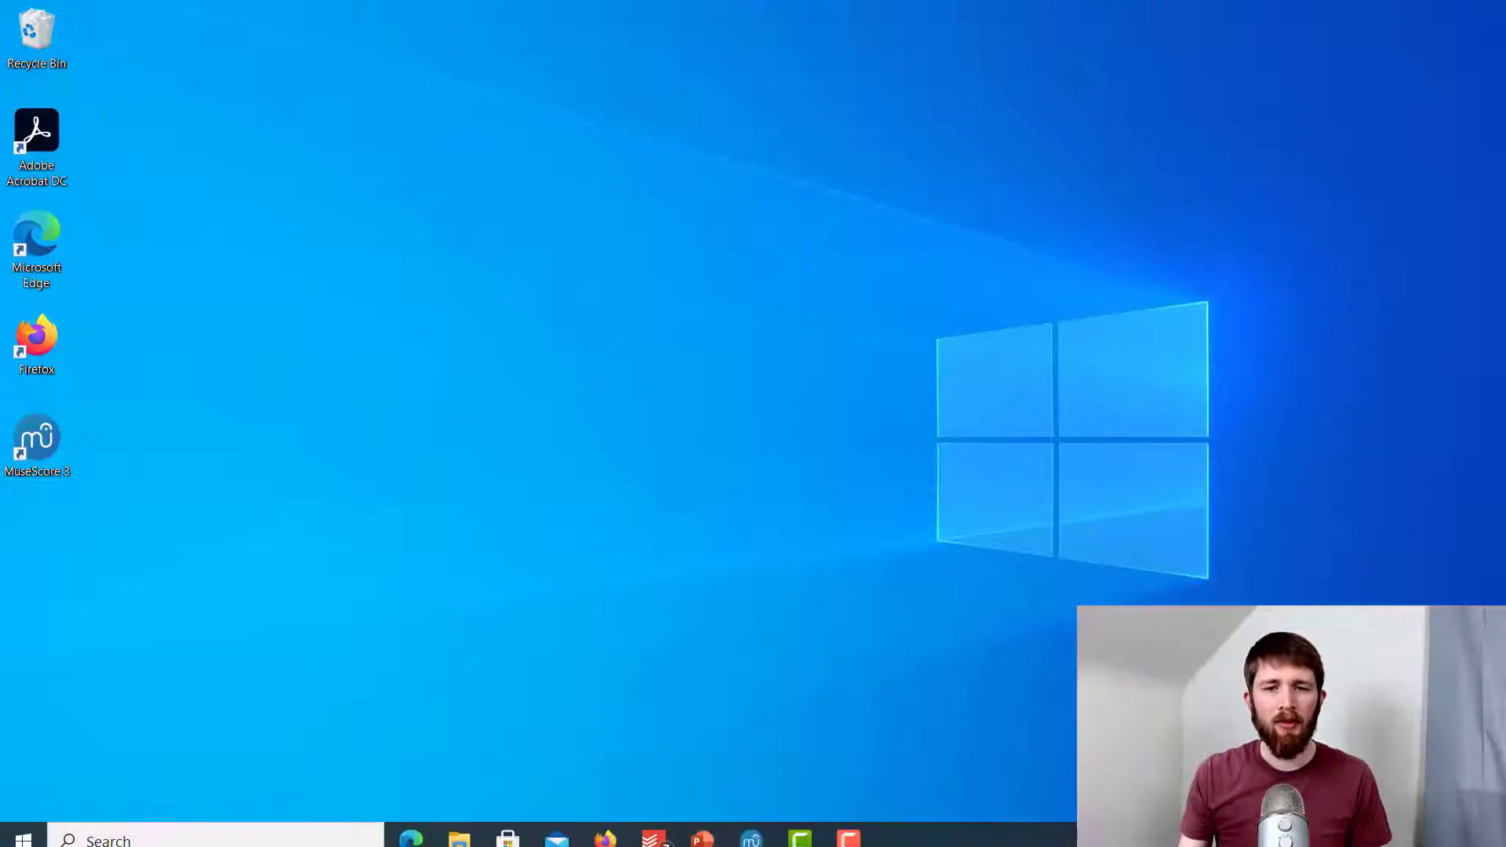
Bring forward the MuseScore 3 window showing the 'How to Select Multiple Measures and Notes' tutorial score
left_click(750, 828)
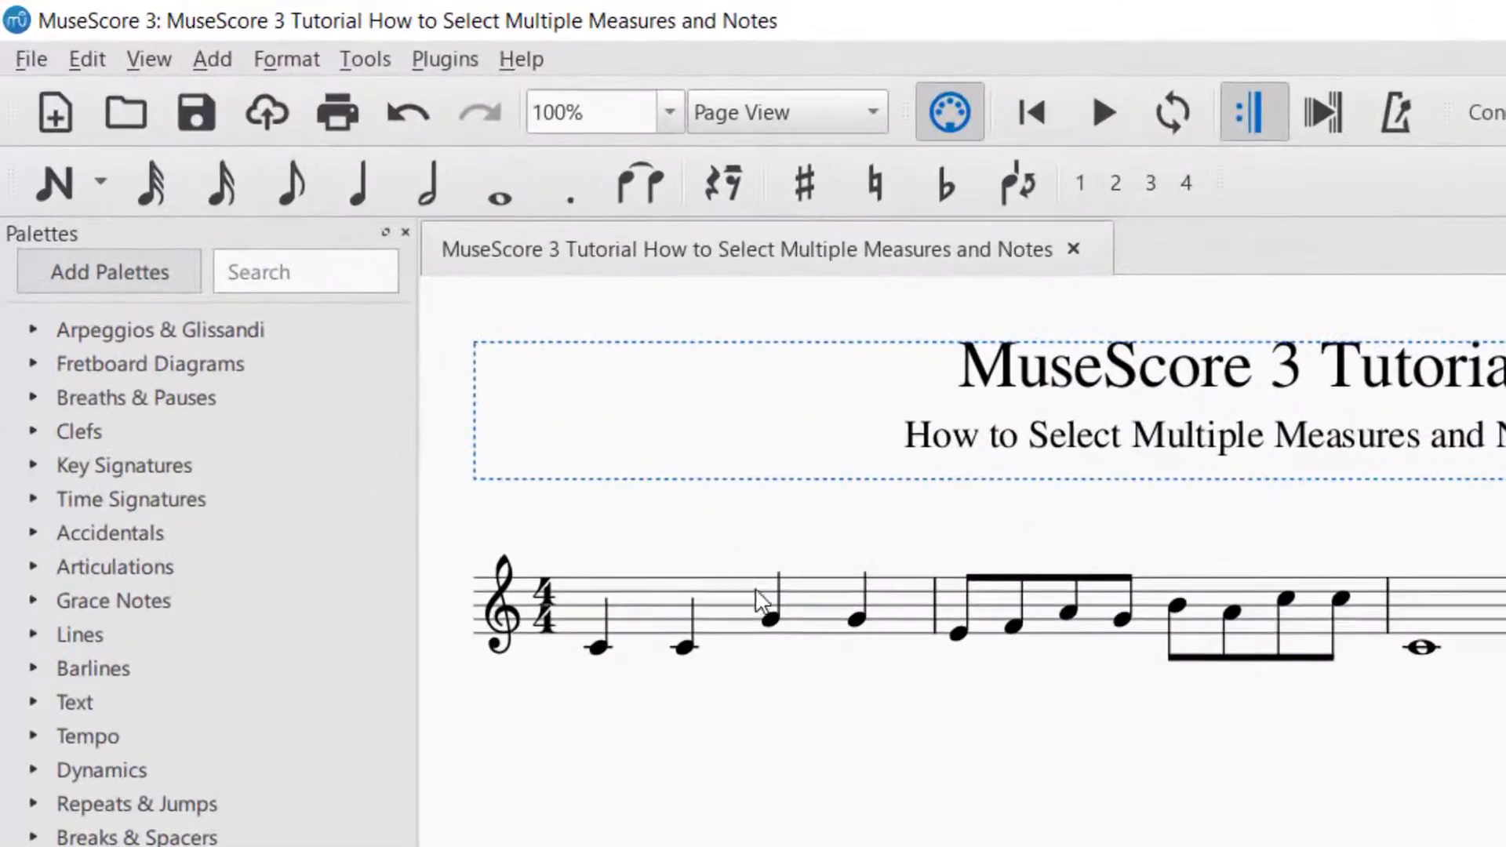
Switch on Note Input mode with the N toolbar button, starting from the first note
left_click(71, 195)
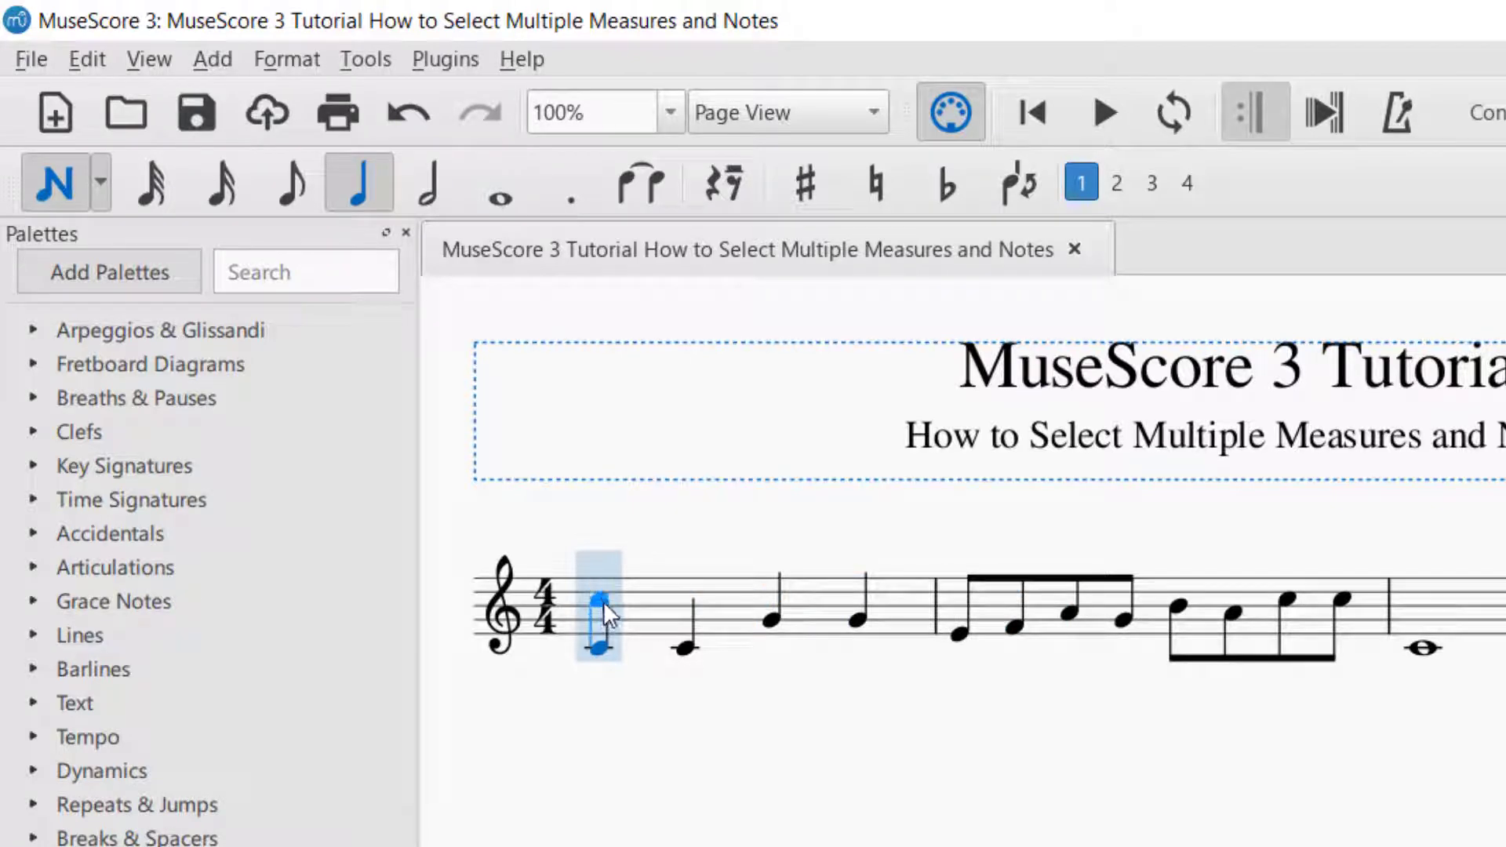
Turn Note Input off, toggle it with N twice, and select measure 1's second note
left_click(64, 185)
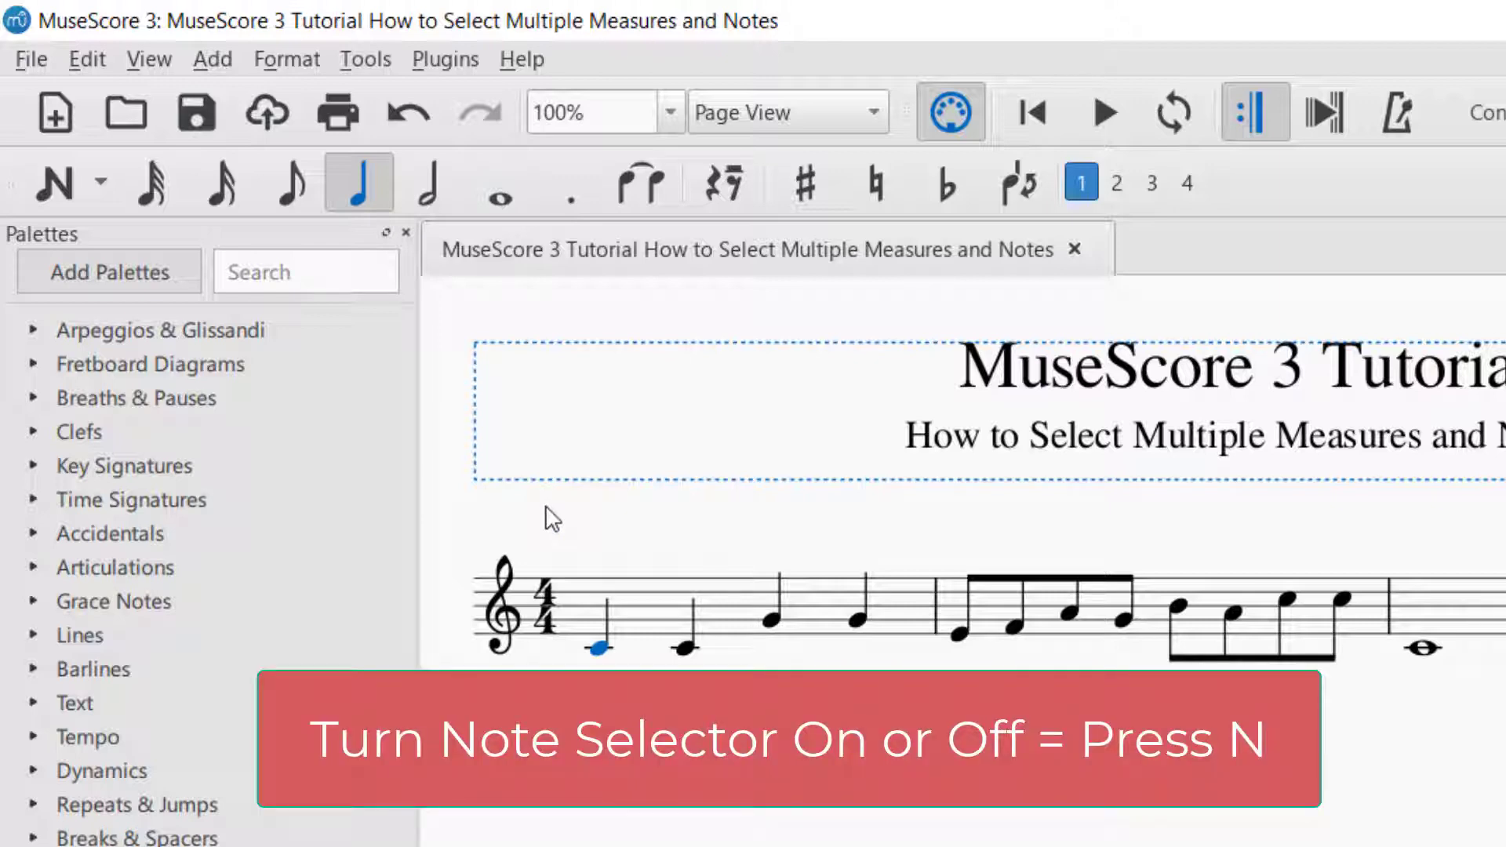
key("n")
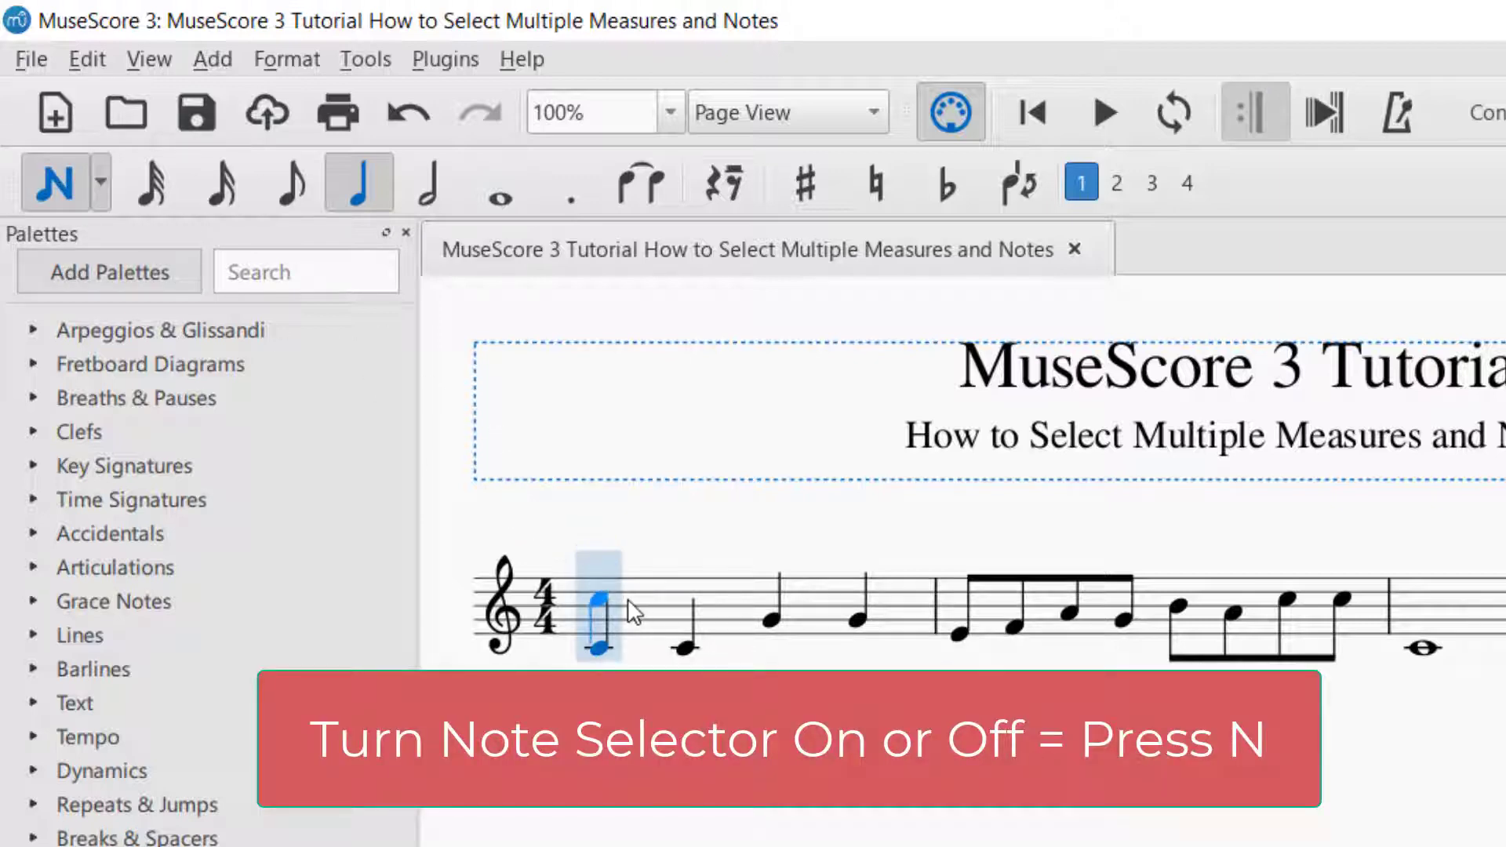
key("n")
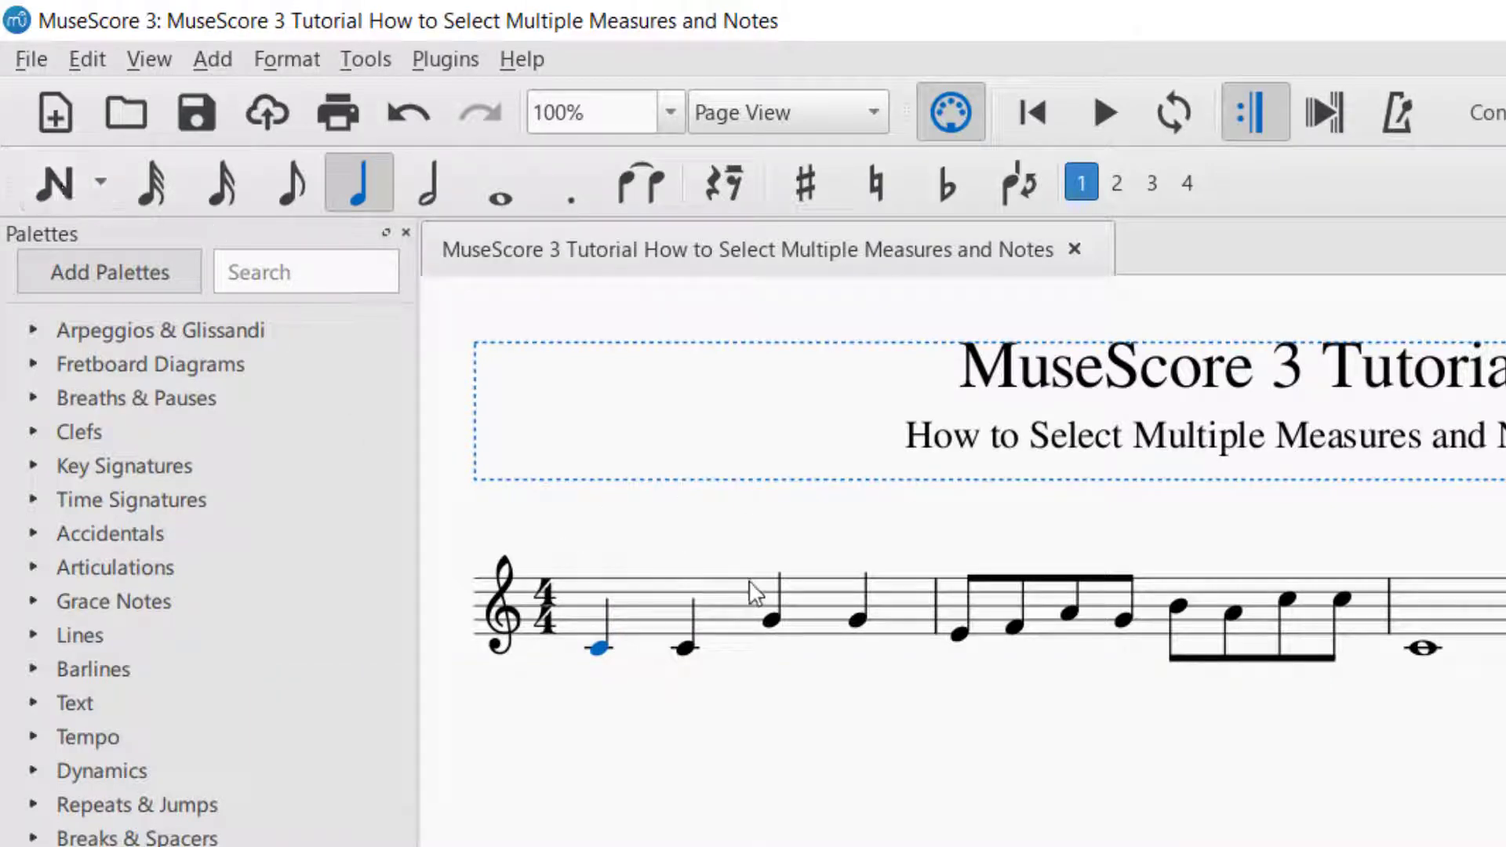
left_click(684, 649)
Set the score zoom to 150% from the zoom dropdown, briefly zooming in and back
left_click(666, 110)
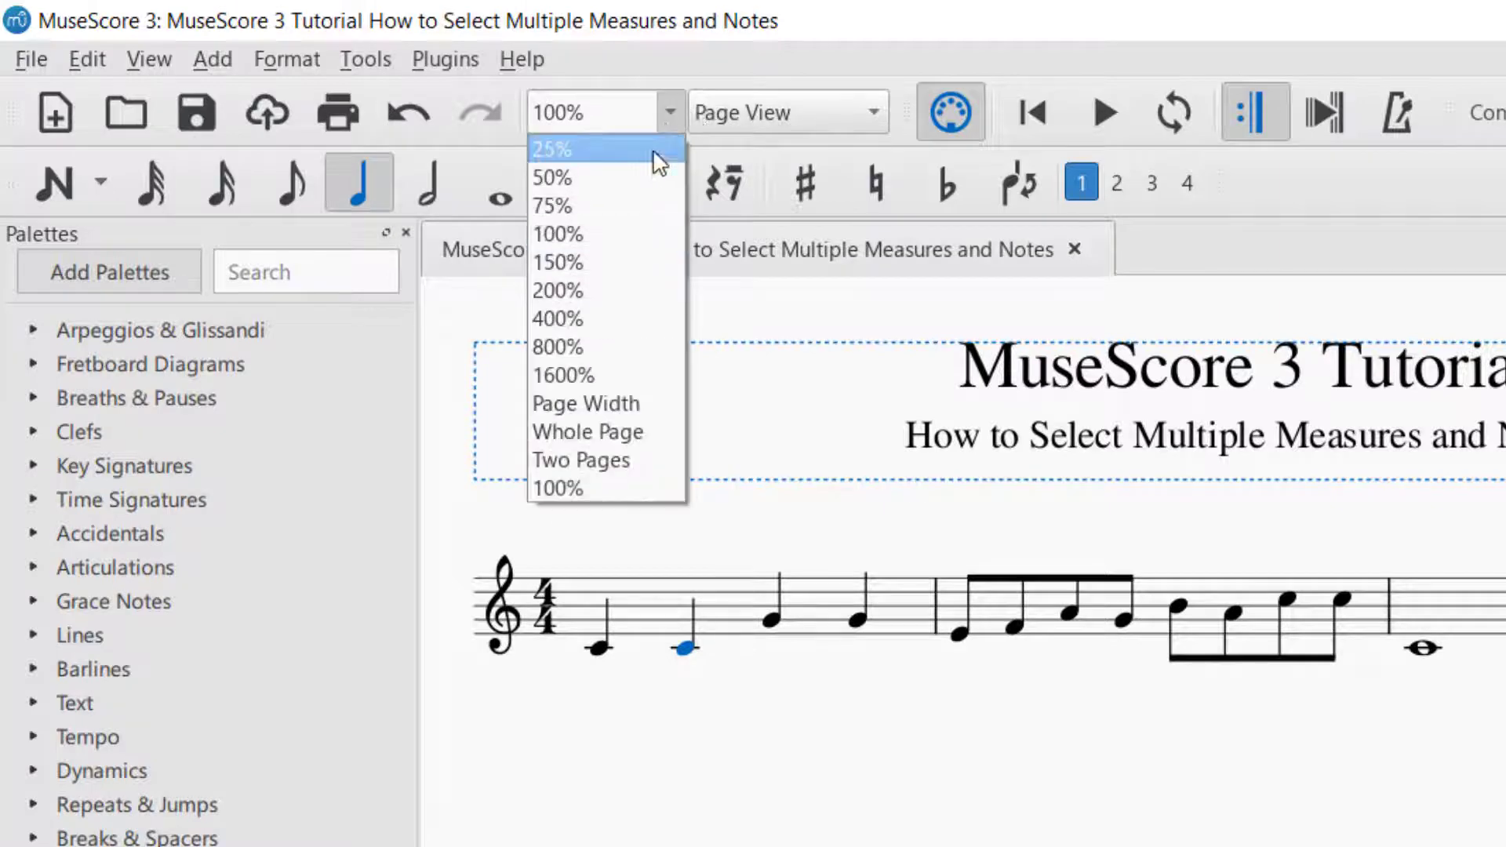
left_click(625, 259)
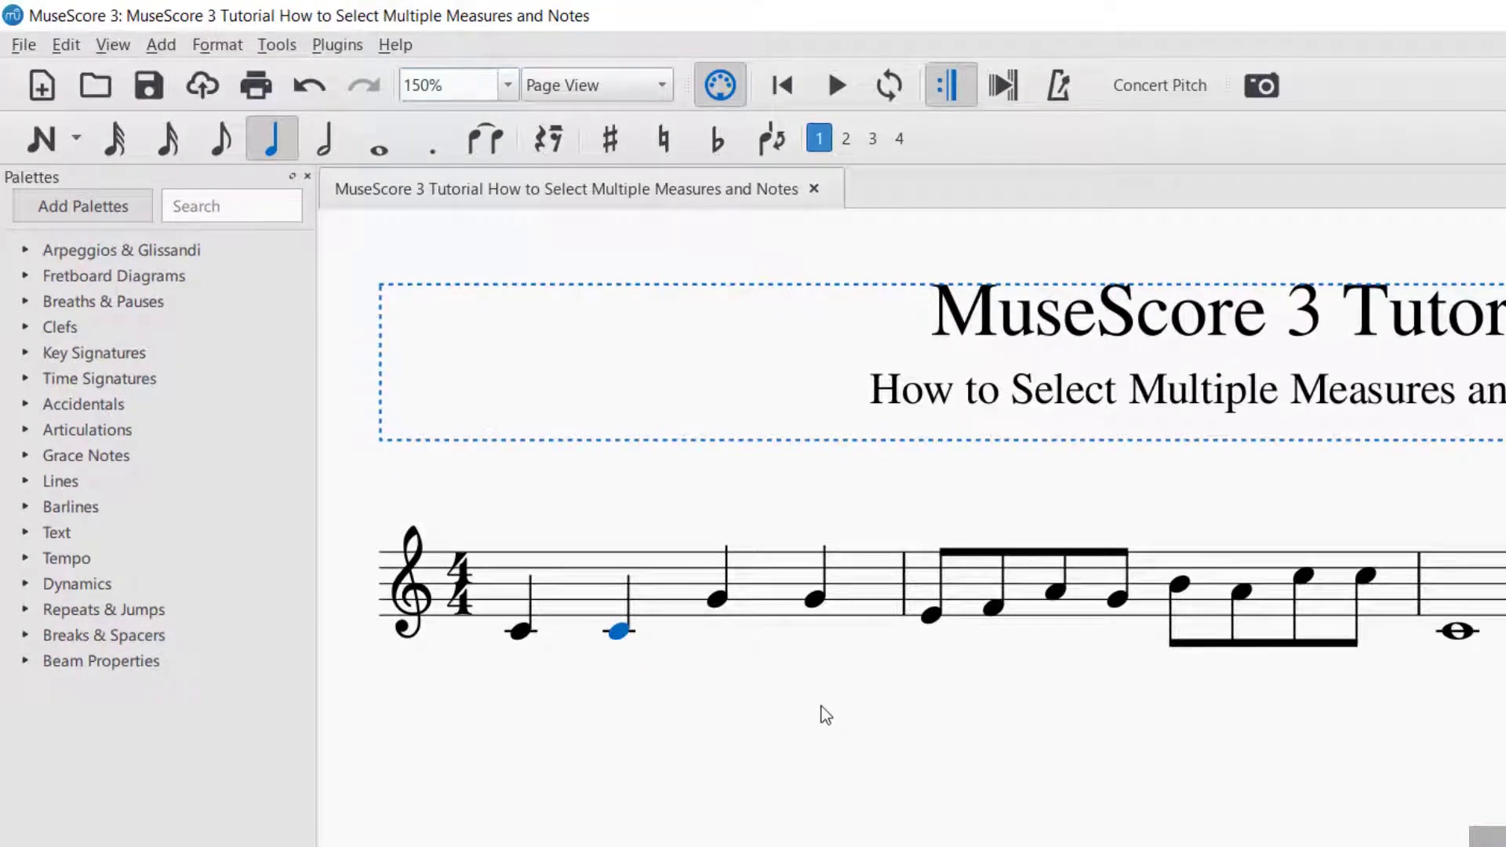
scroll(826, 714, "up", 5)
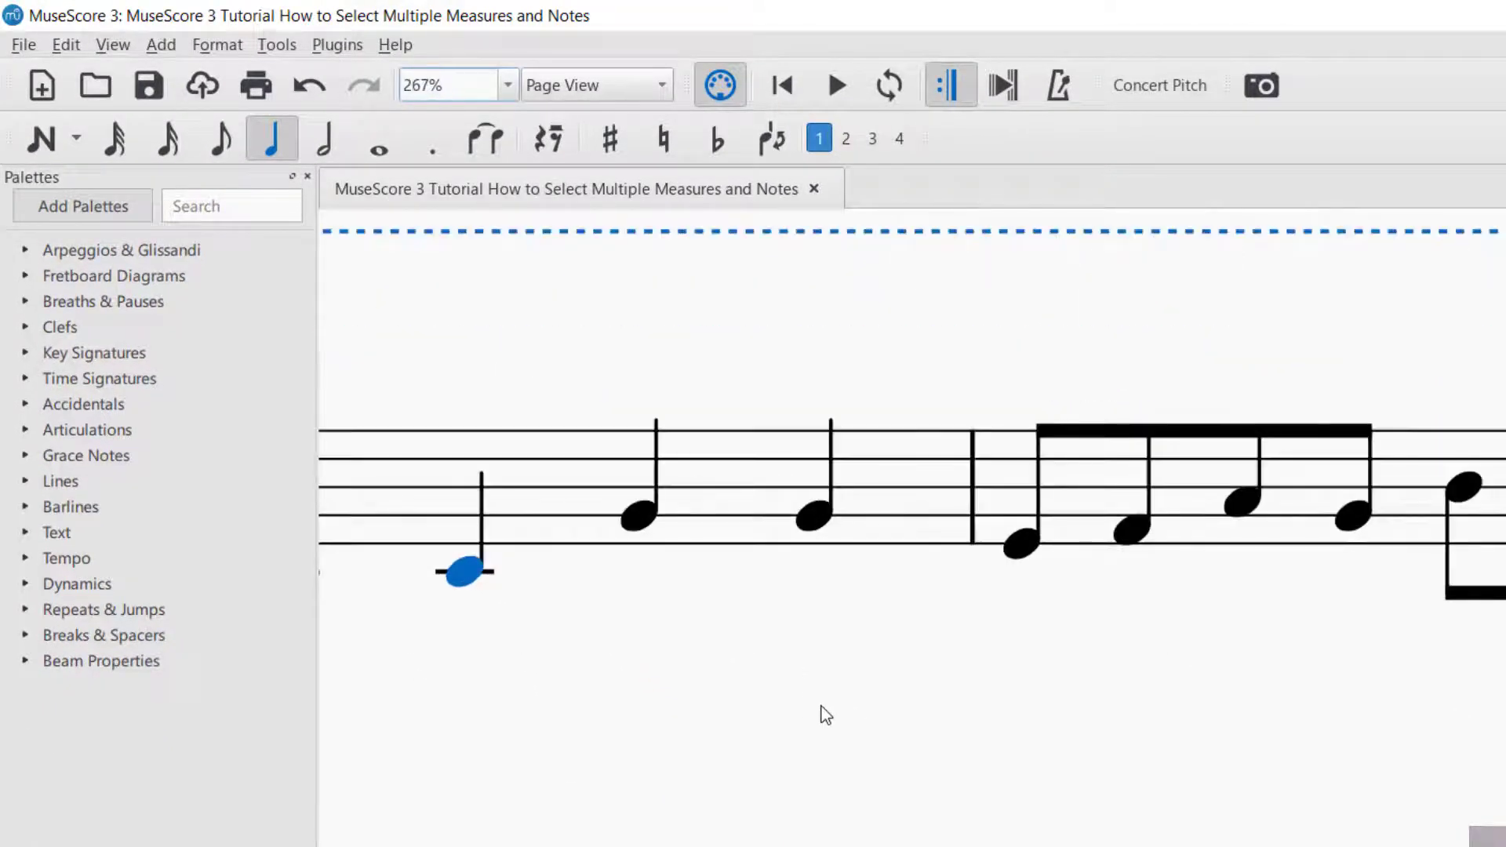
scroll(826, 715, "down", 5)
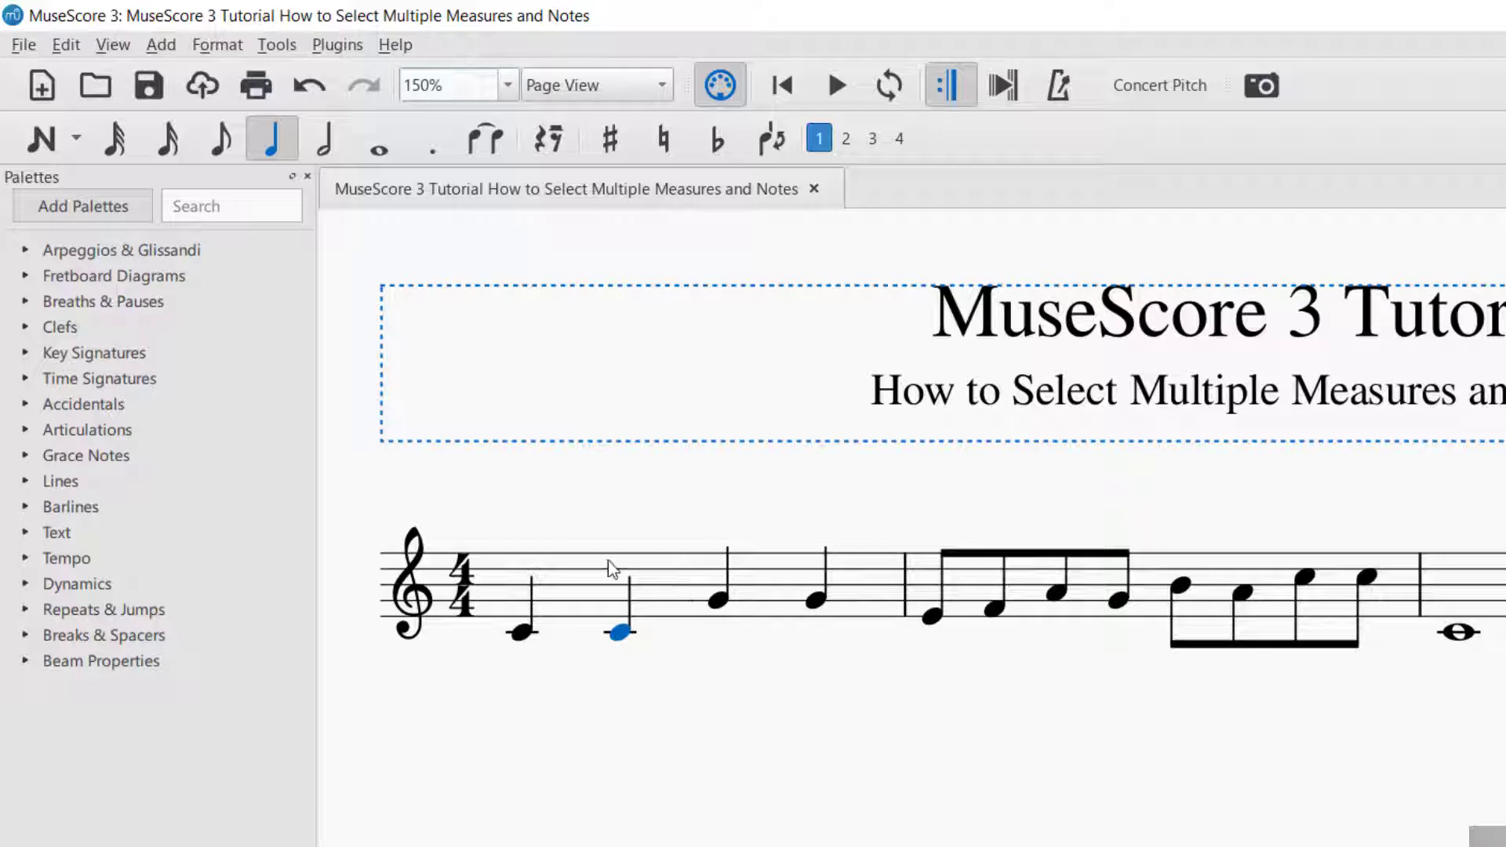
Shift-select measures 1–2, briefly extending to measure 3, then clear the selection
left_click(671, 582)
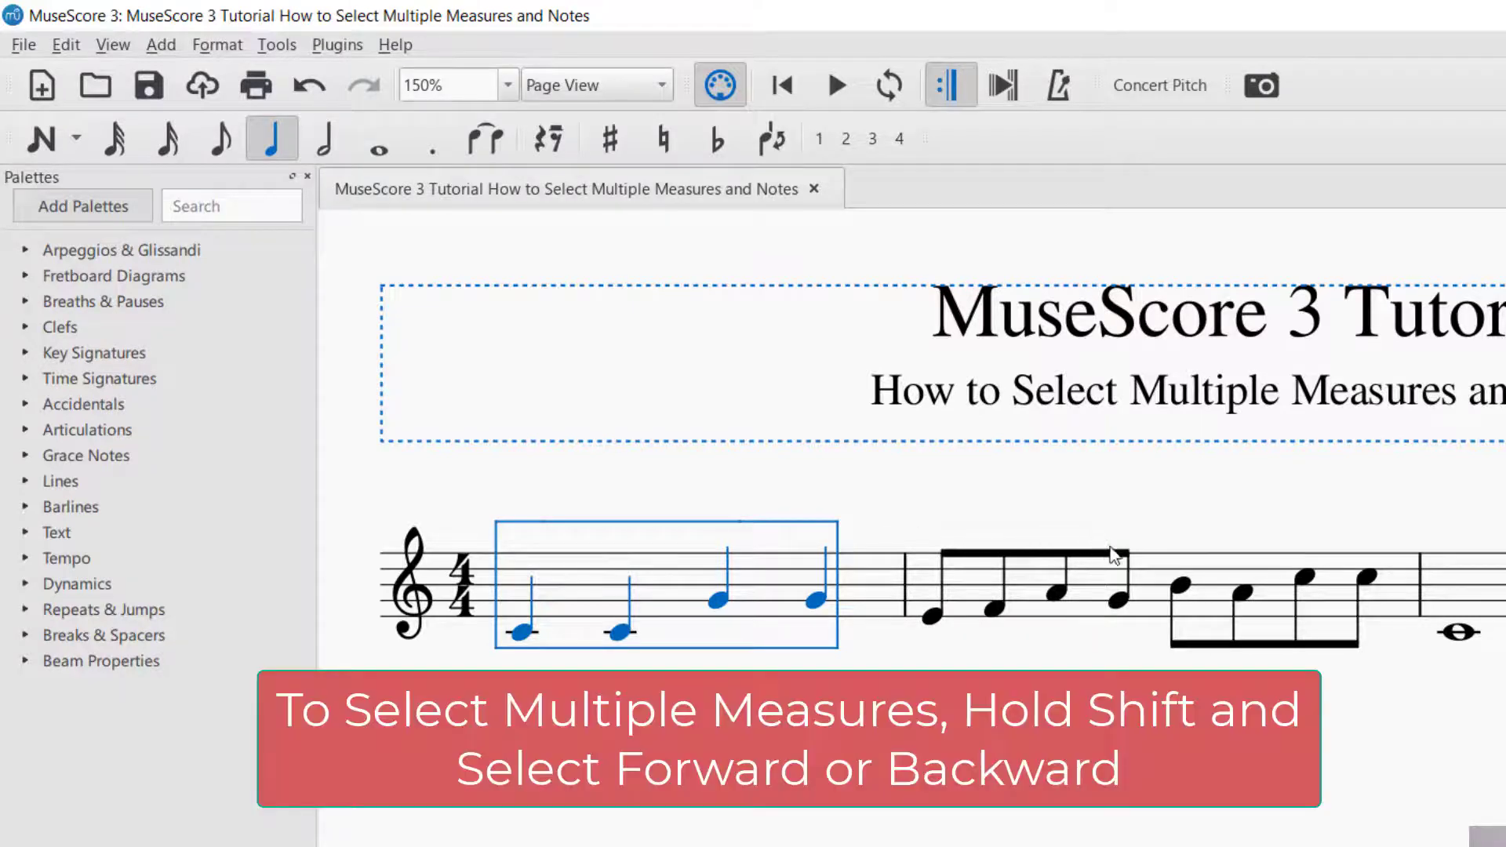
left_click(1151, 590, "shift")
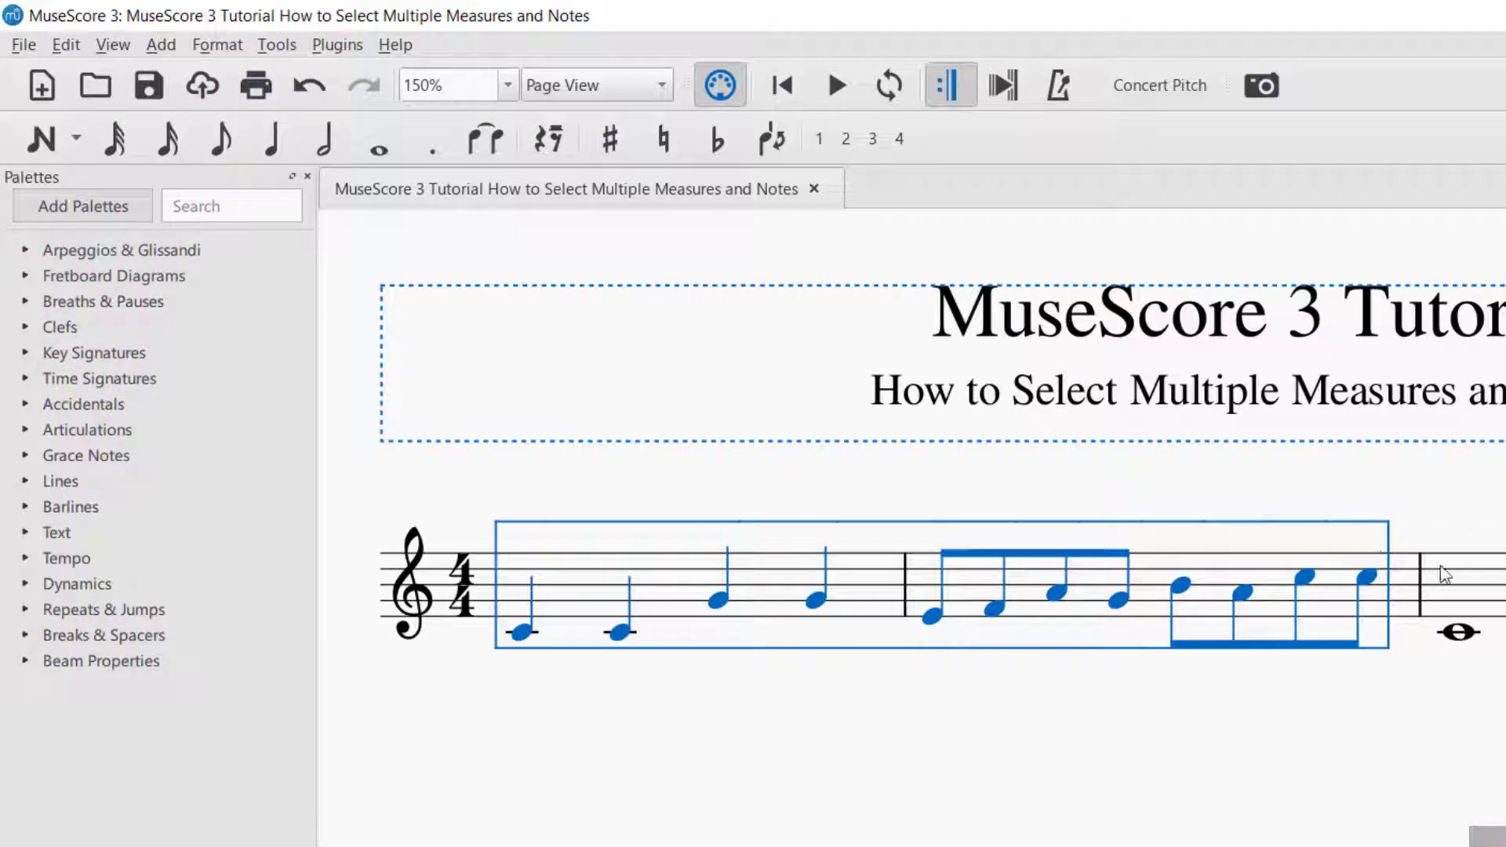
left_click(1472, 577, "shift")
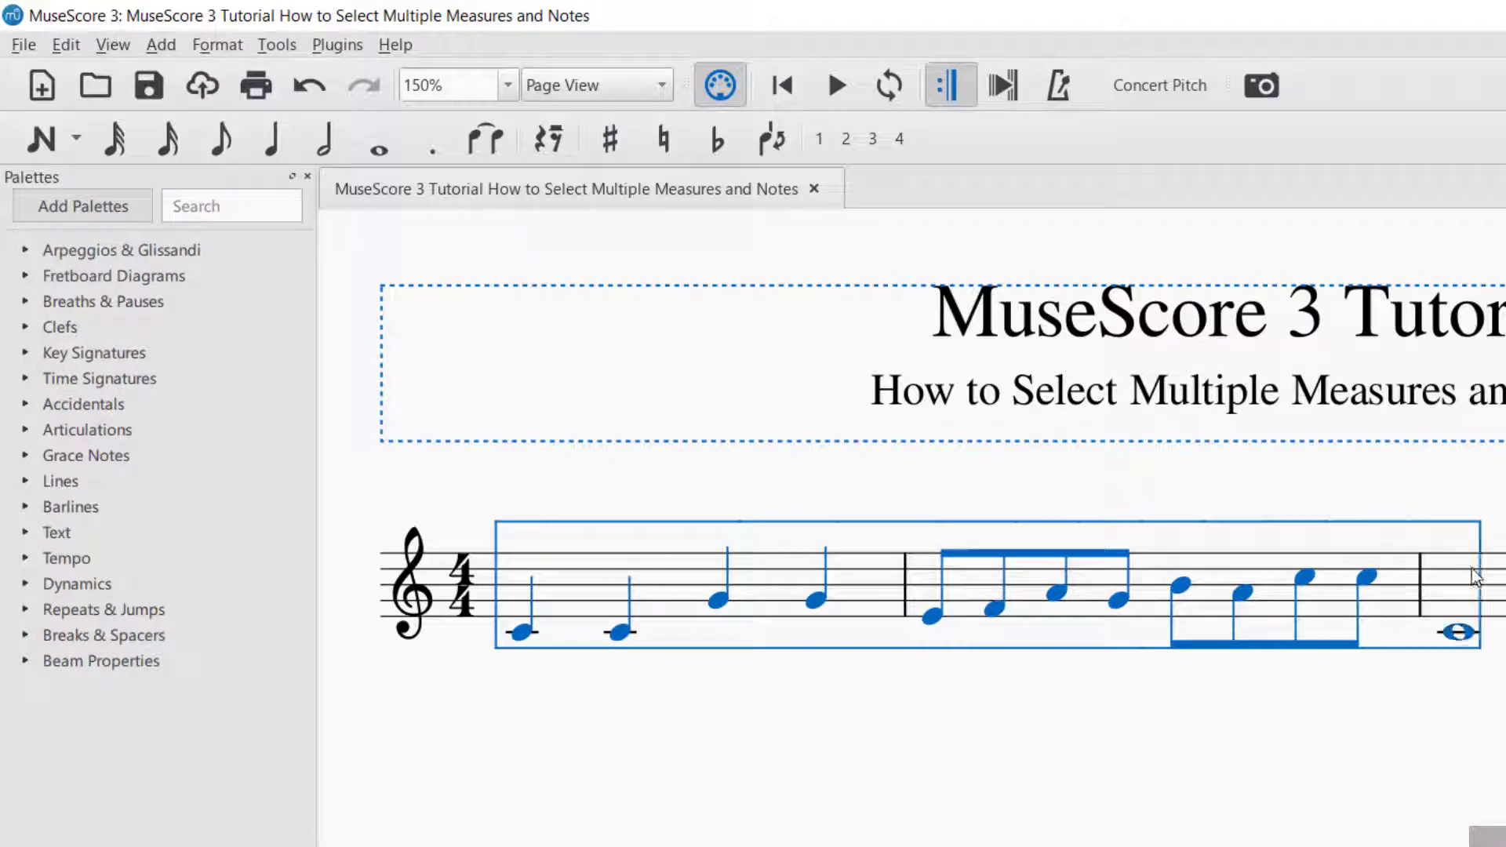
left_click(1156, 585, "shift")
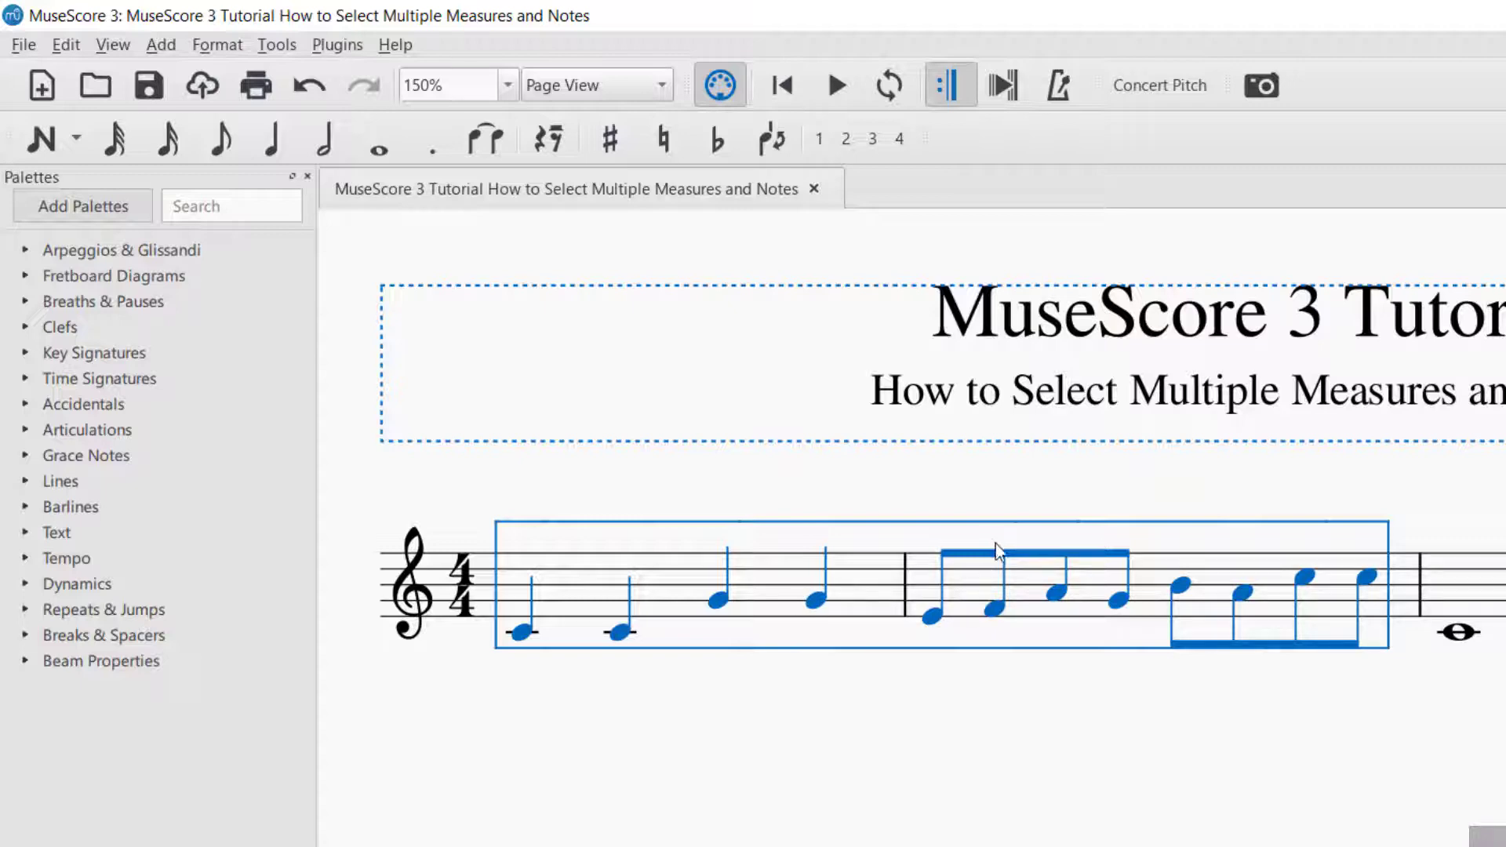
left_click(680, 662)
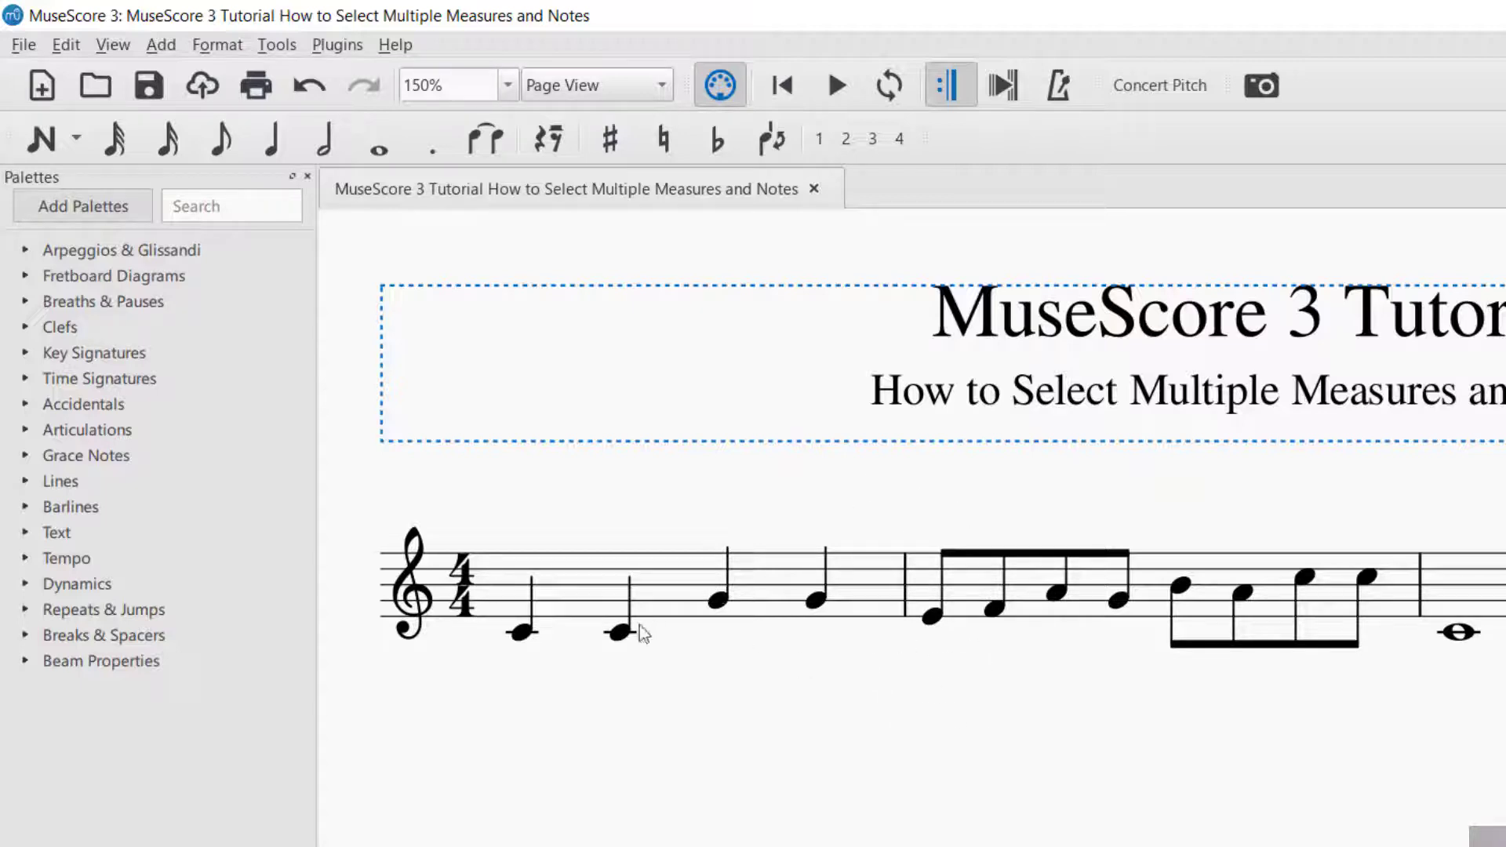
Shift-click to range-select the first two quarter notes of measure 1
left_click(528, 635)
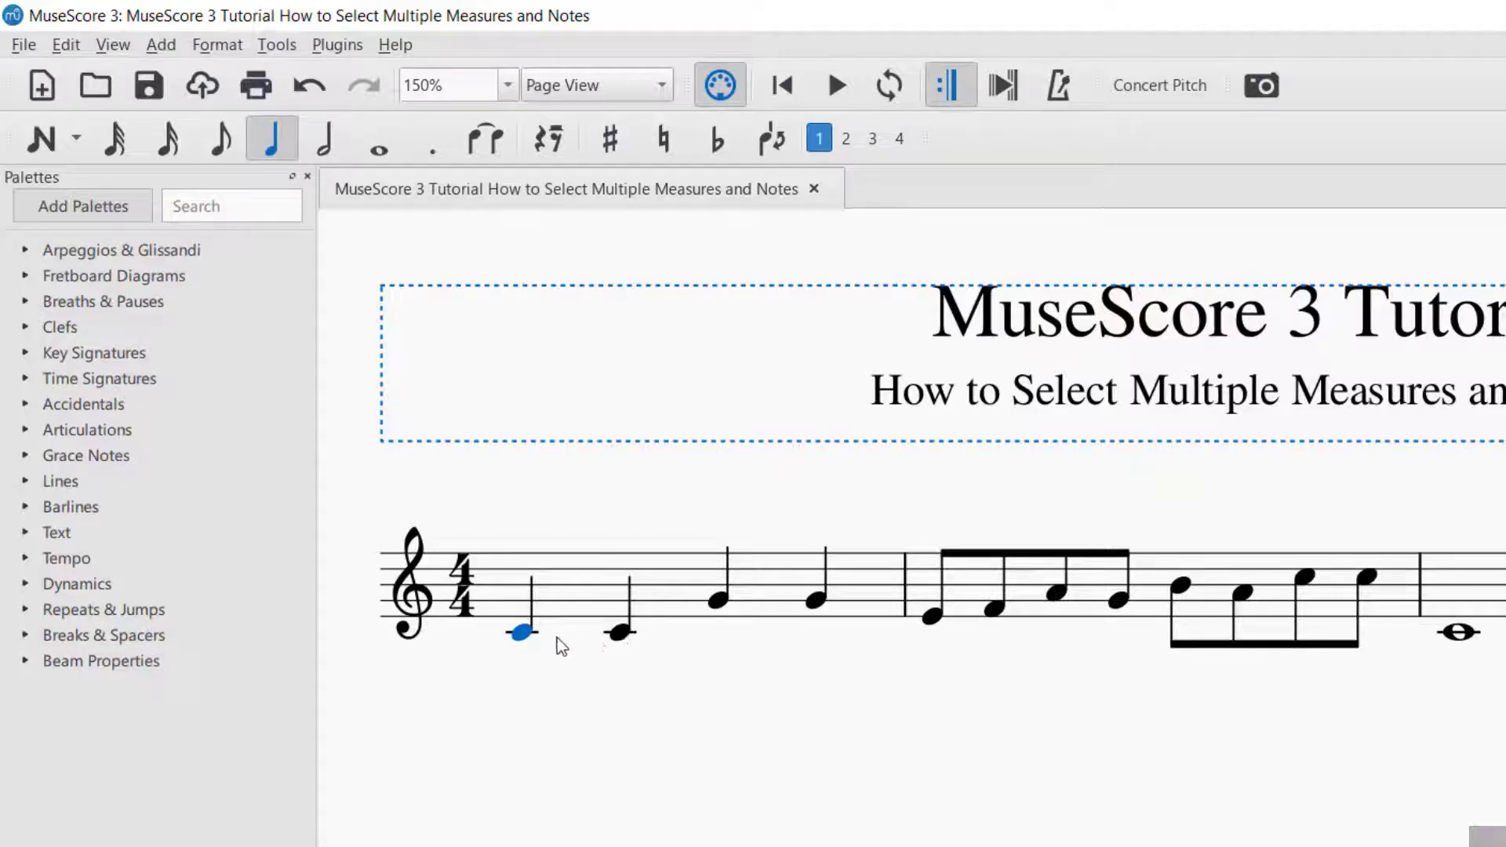
left_click(624, 633)
left_click(524, 637)
left_click(620, 634, "shift")
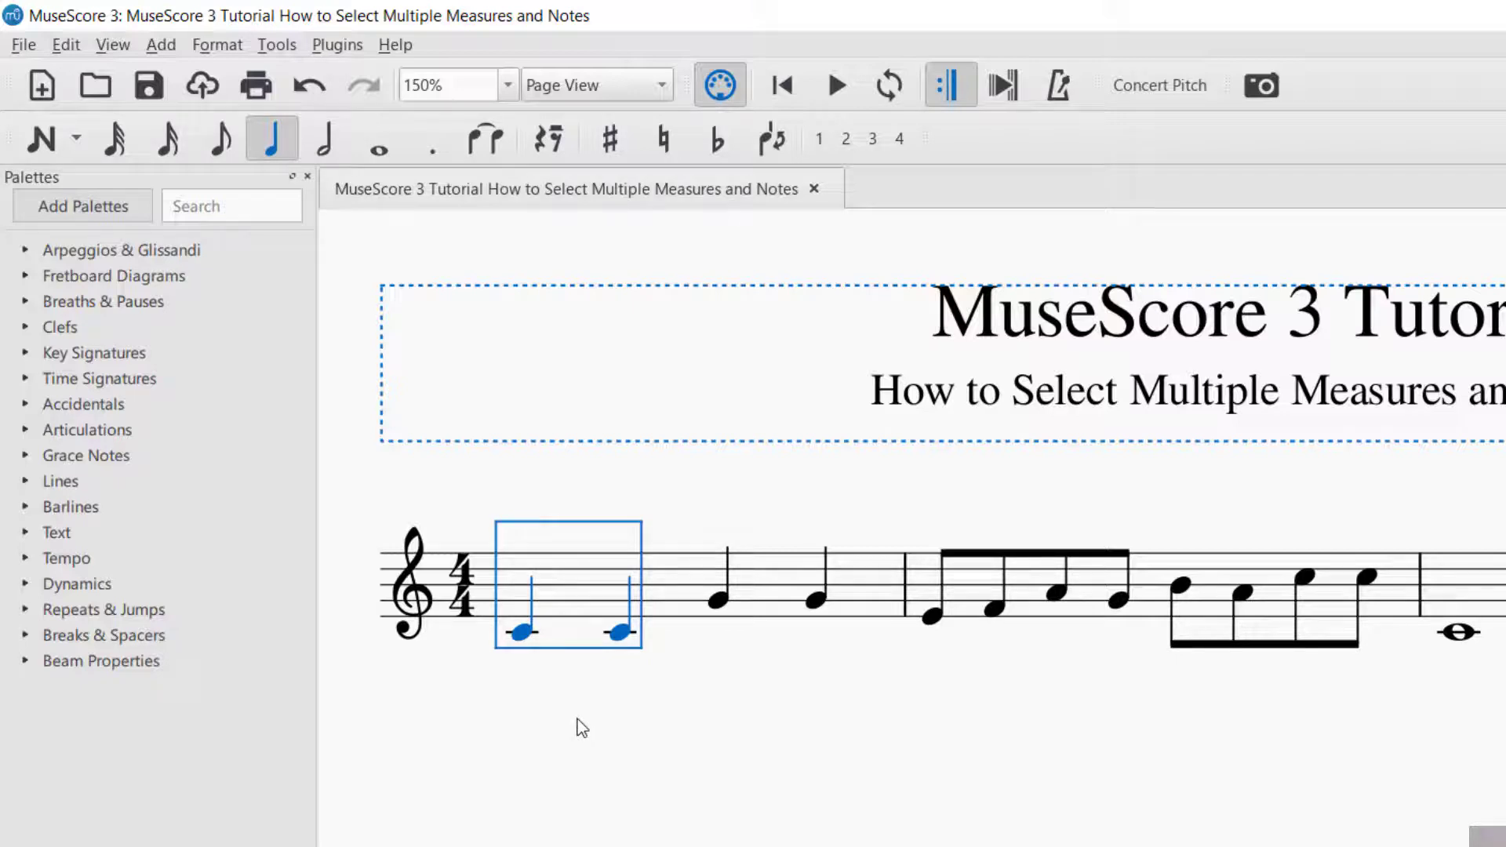
Grow the range into measure 2 with Shift+Right, then shrink it back to two notes
key("shift+Right")
key("shift+Right")
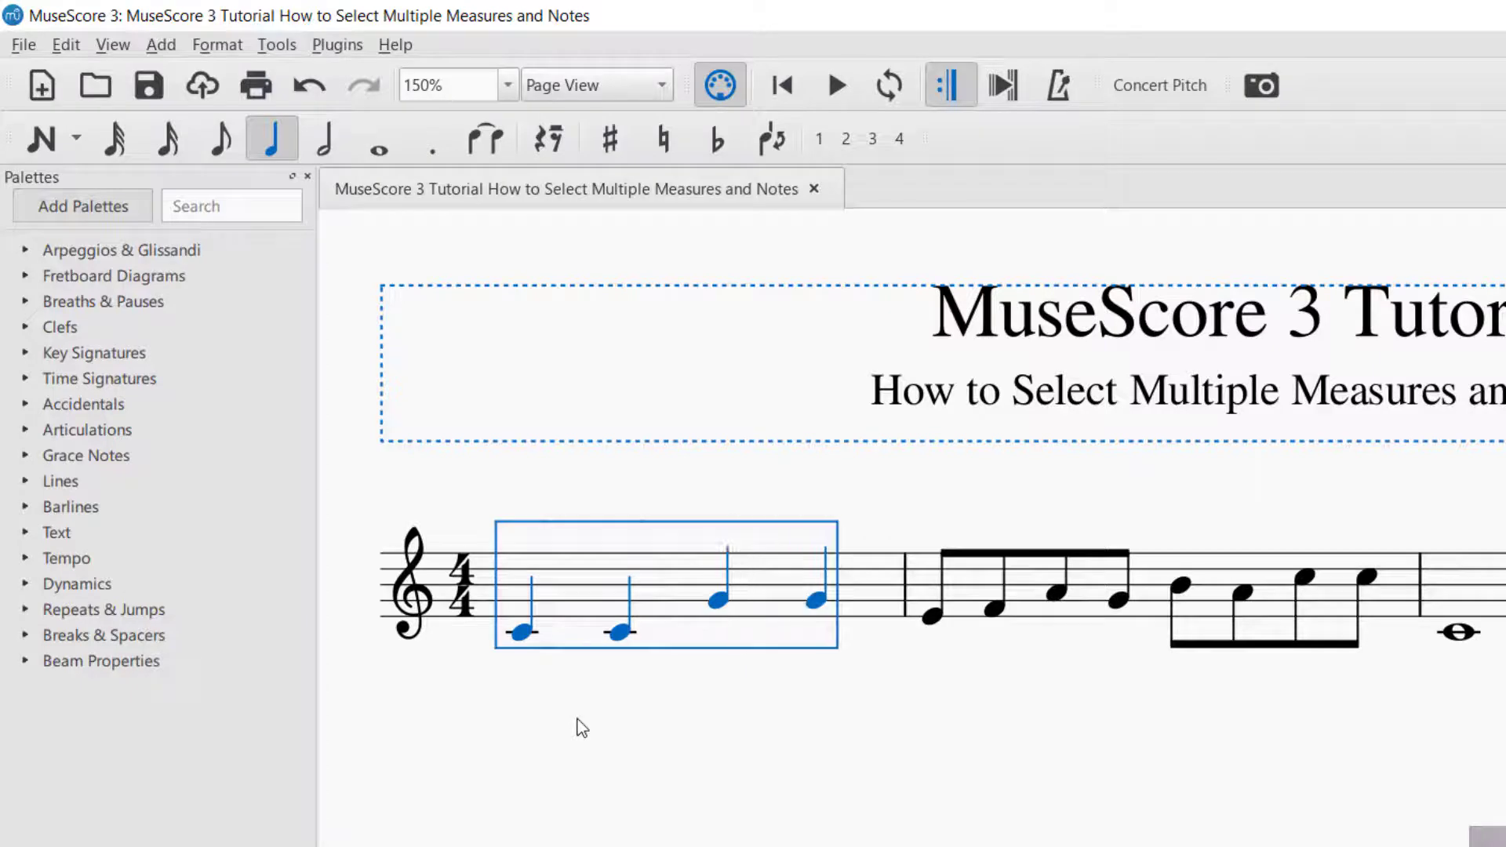
key("shift+Right")
key("shift+Right")
key("shift+Right")
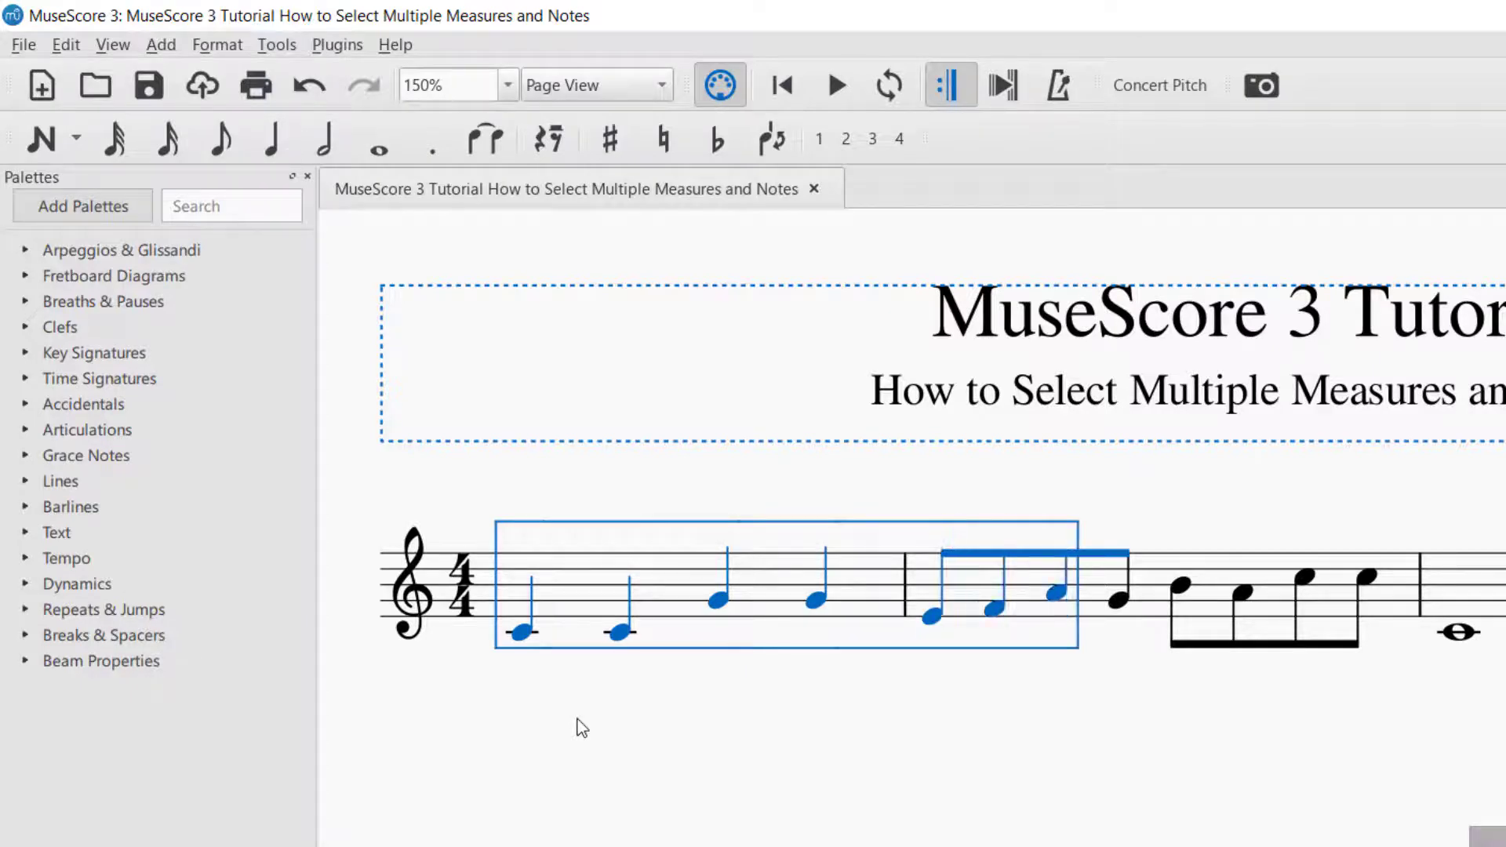
key("shift+Right")
key("shift+Left")
key("shift+Left")
key("shift+Left")
key("shift+Left")
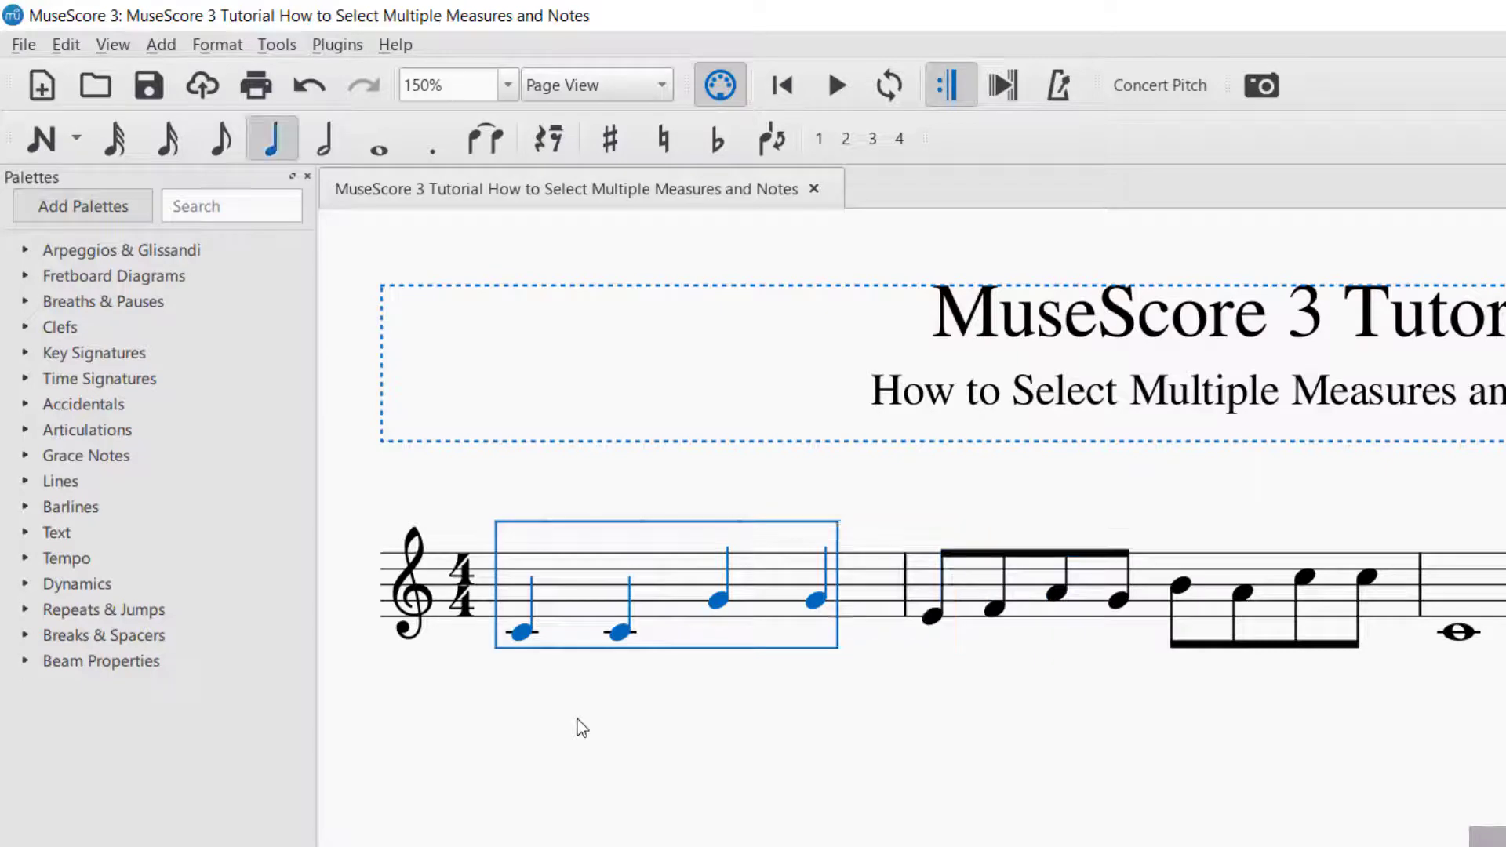
key("shift+Left")
key("shift+Left")
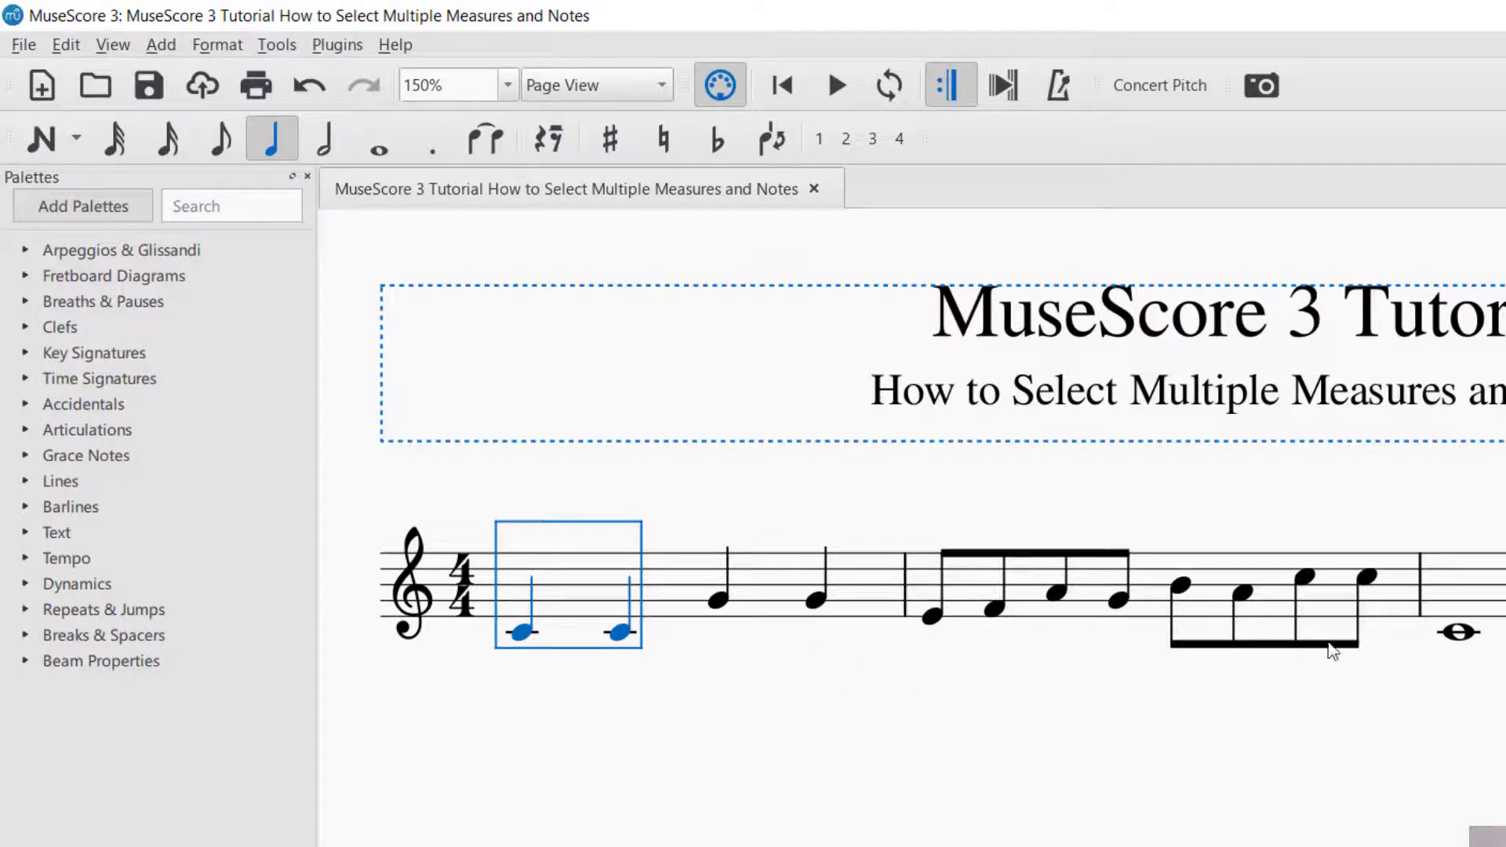
Range-select all four notes of measure 1, clear it, then select and deselect the whole measure
left_click(706, 576, "shift")
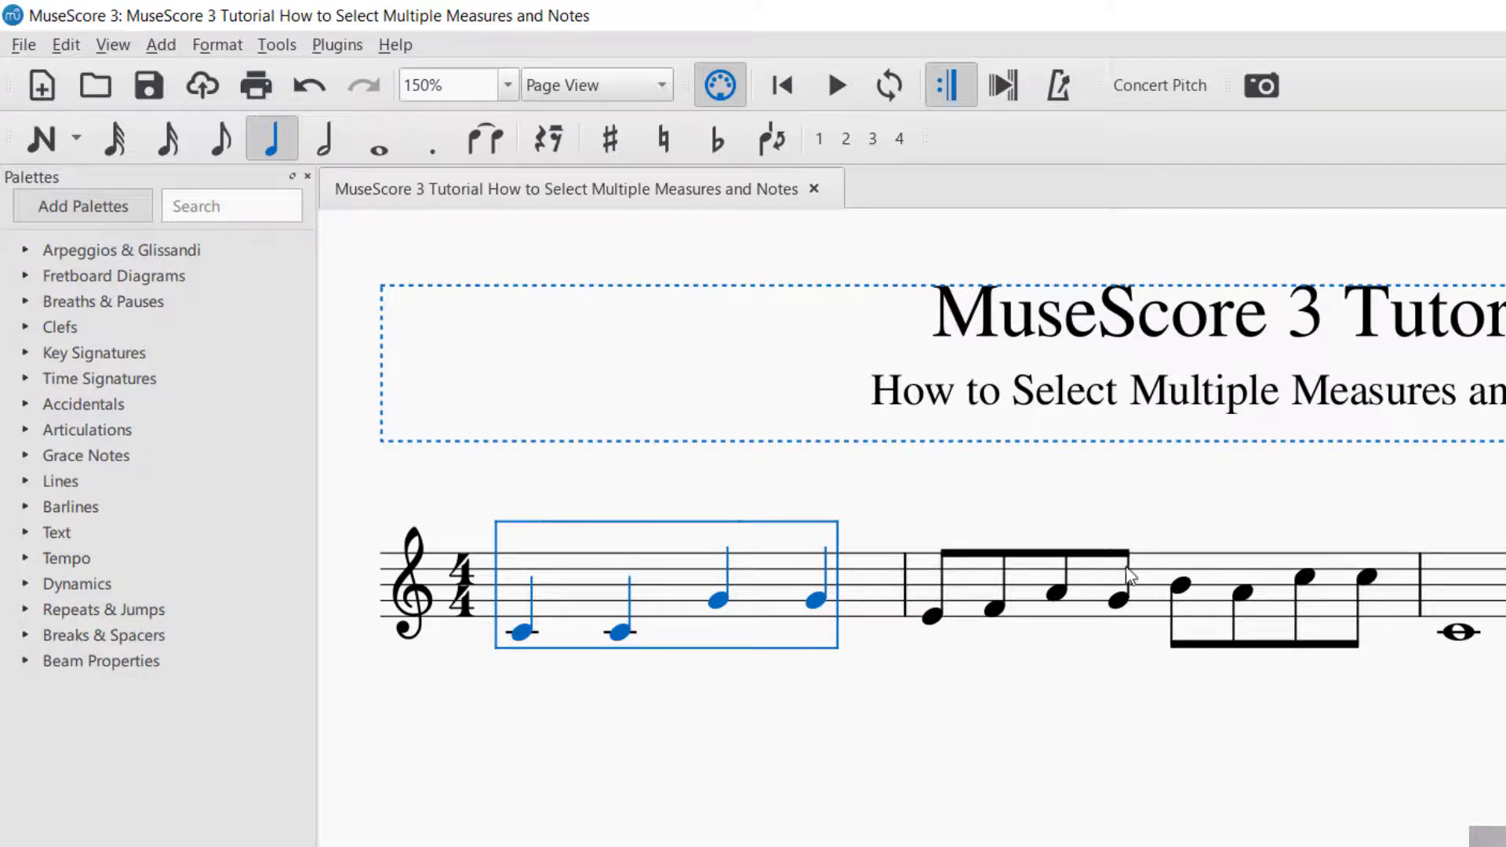
left_click(780, 694)
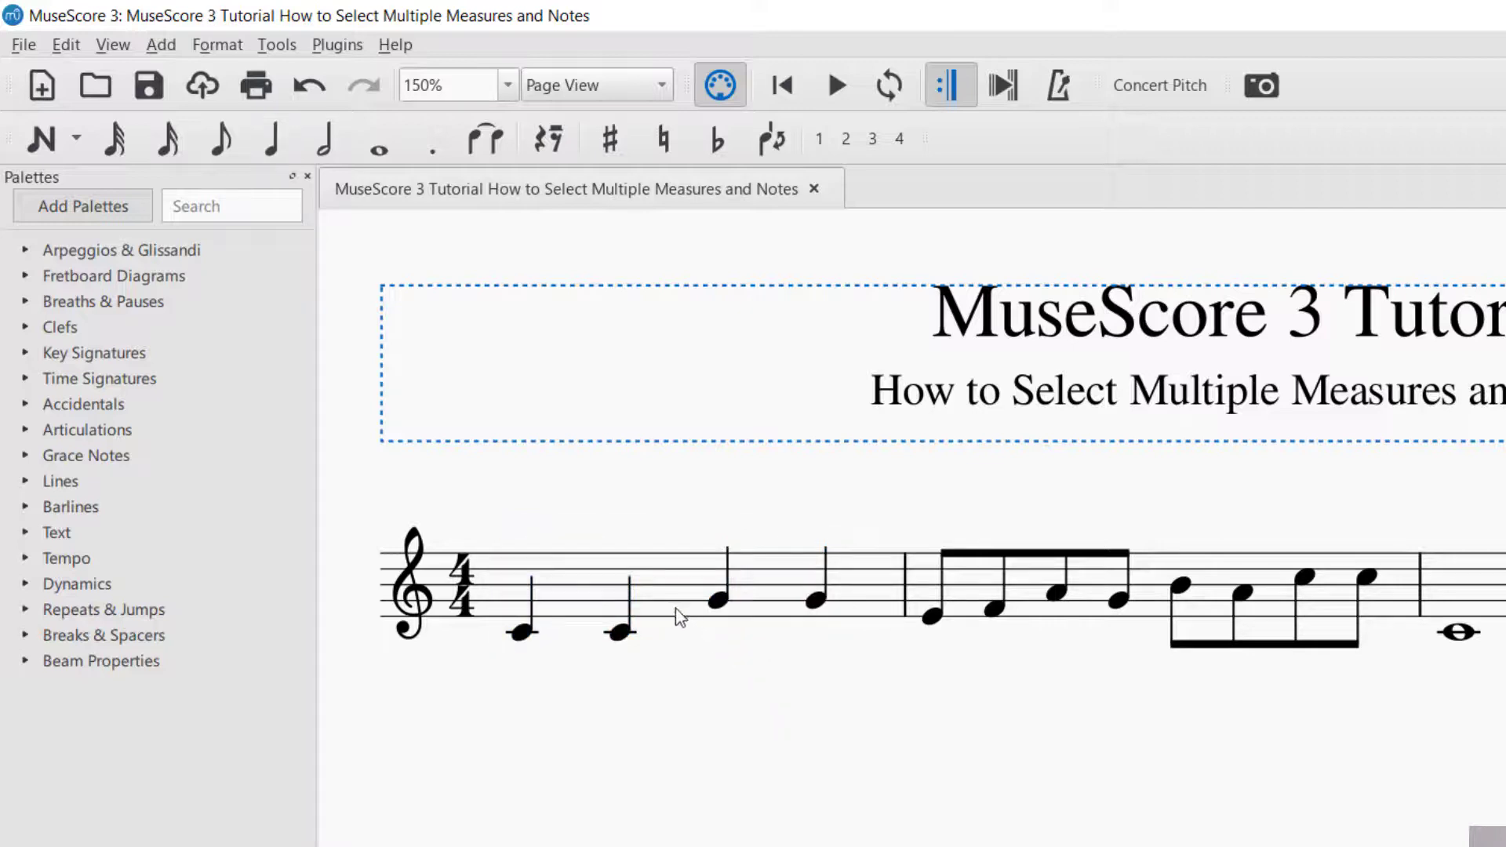
left_click(690, 592)
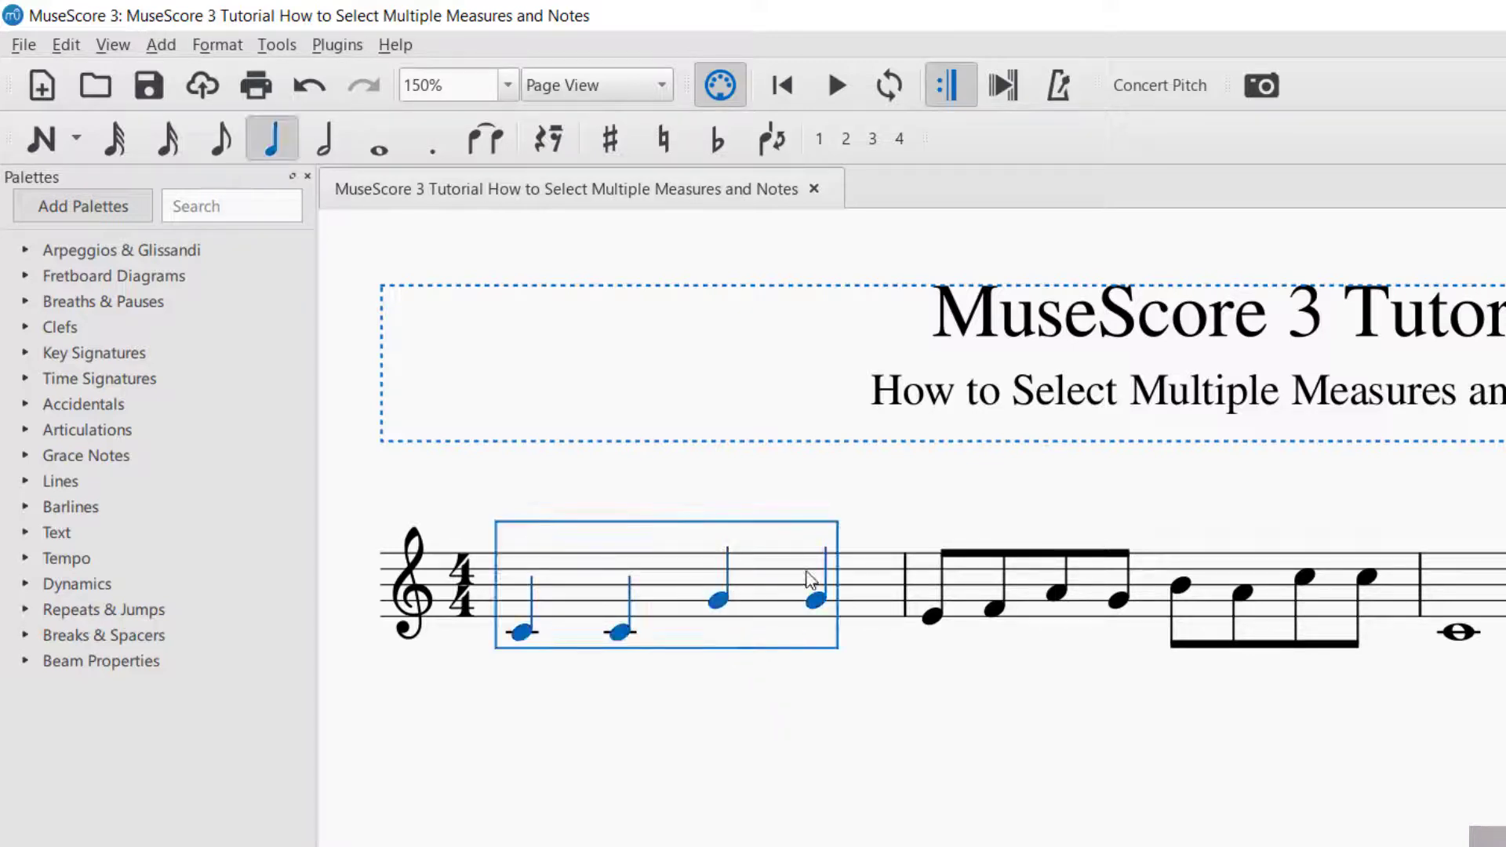
left_click(720, 684)
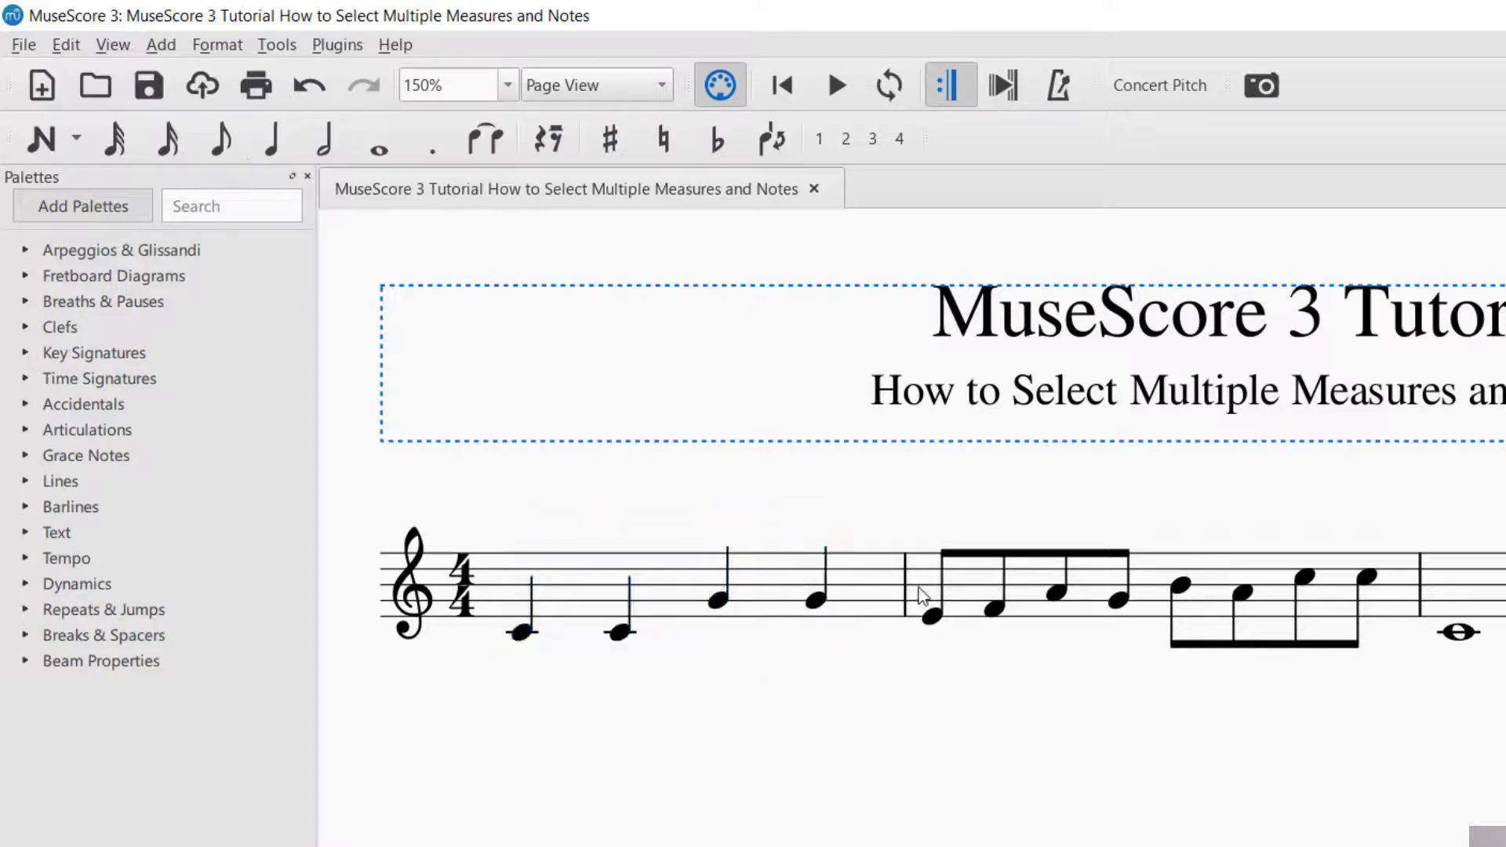
Select a stem, notehead and beam in measure 2, then the whole second measure
left_click(1130, 581)
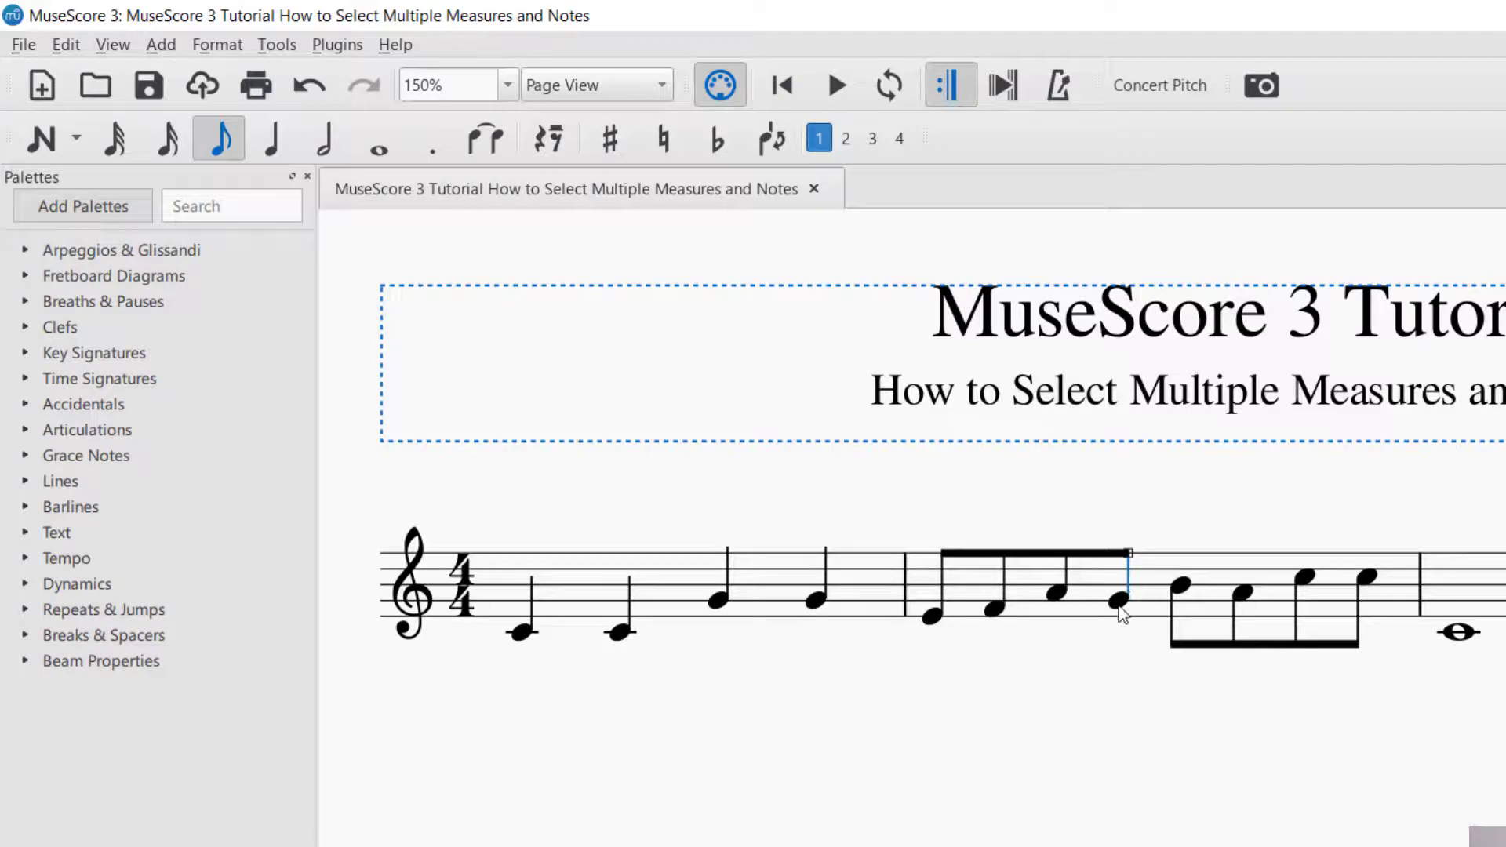
left_click(1119, 599)
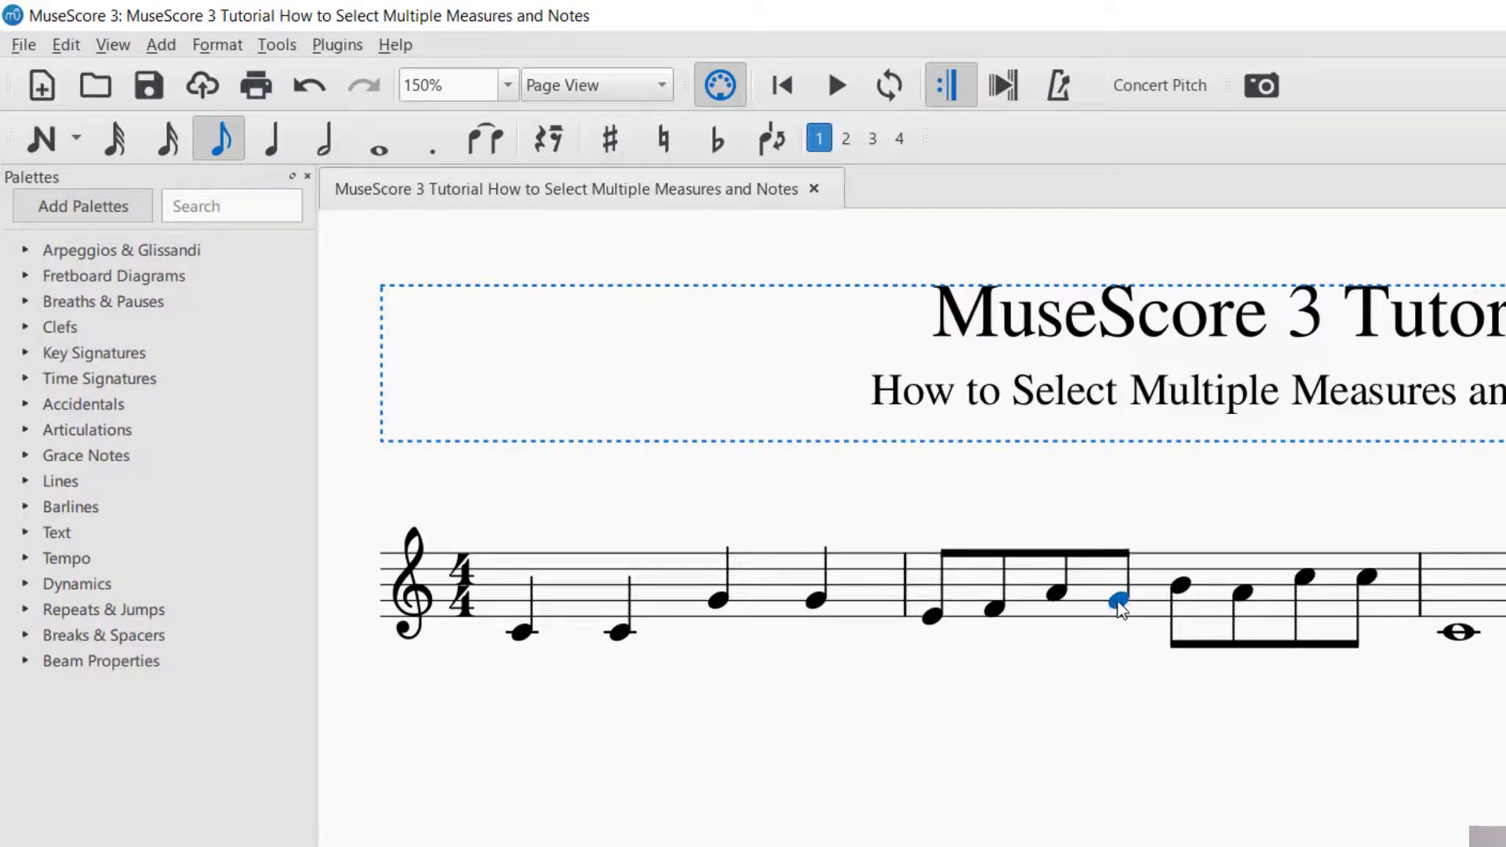
left_click(1116, 556)
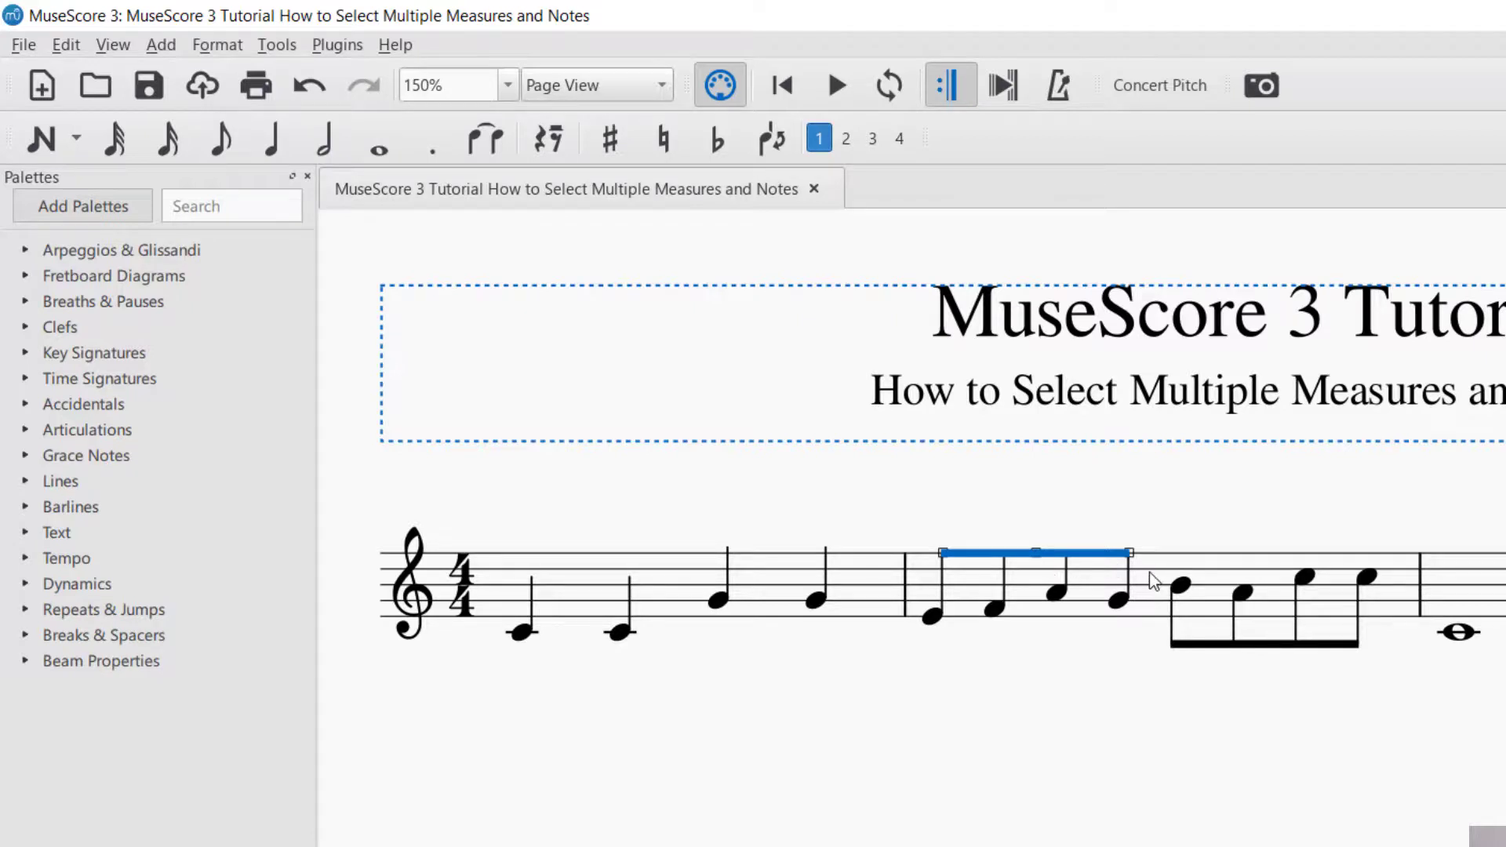
left_click(1199, 565)
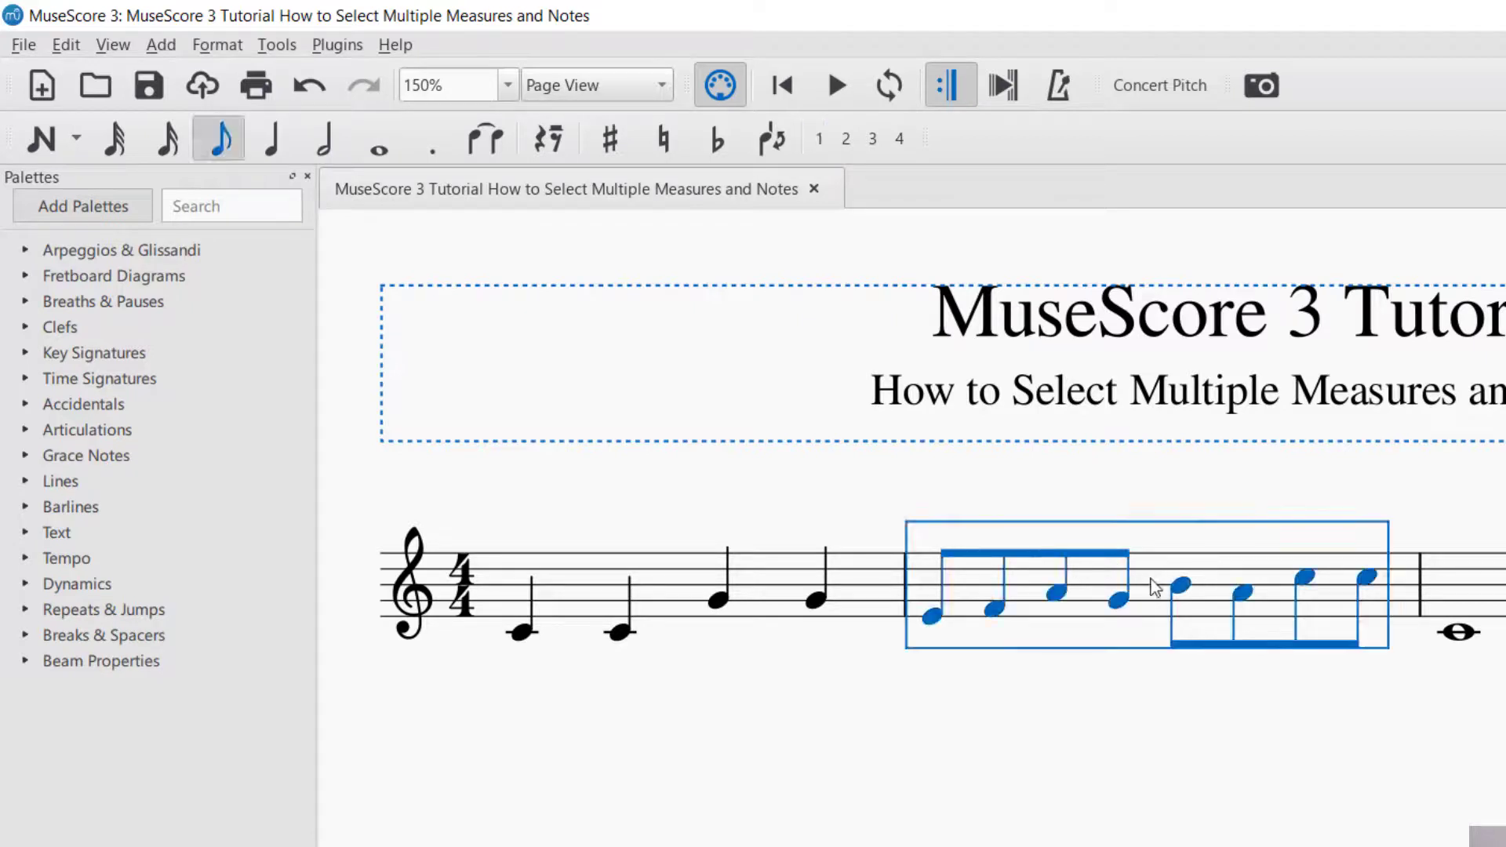